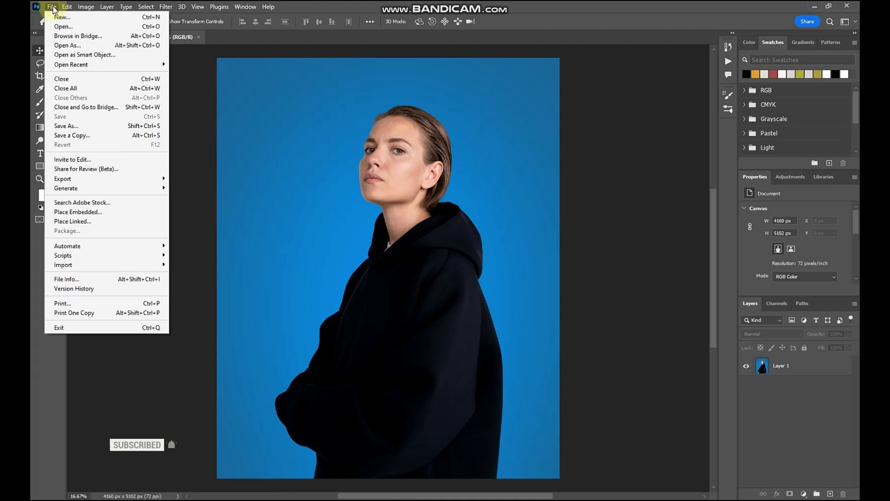
# Create a new 1280 x 720 pixel document with white background contents
pyautogui.click(62, 17)
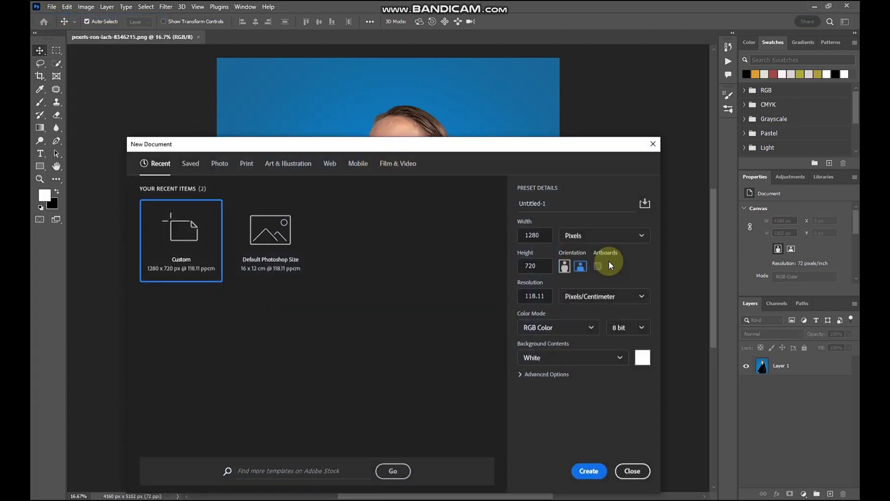
pyautogui.moveTo(485, 151); pyautogui.dragTo(489, 109)
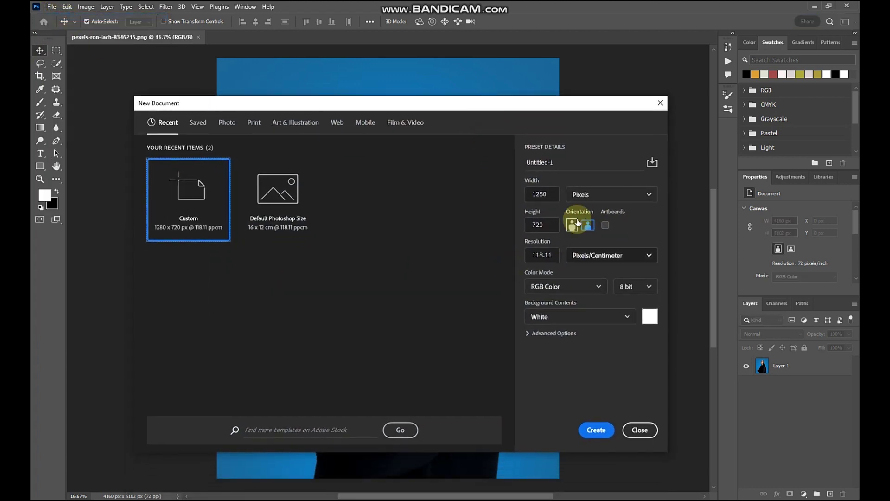
pyautogui.doubleClick(547, 197)
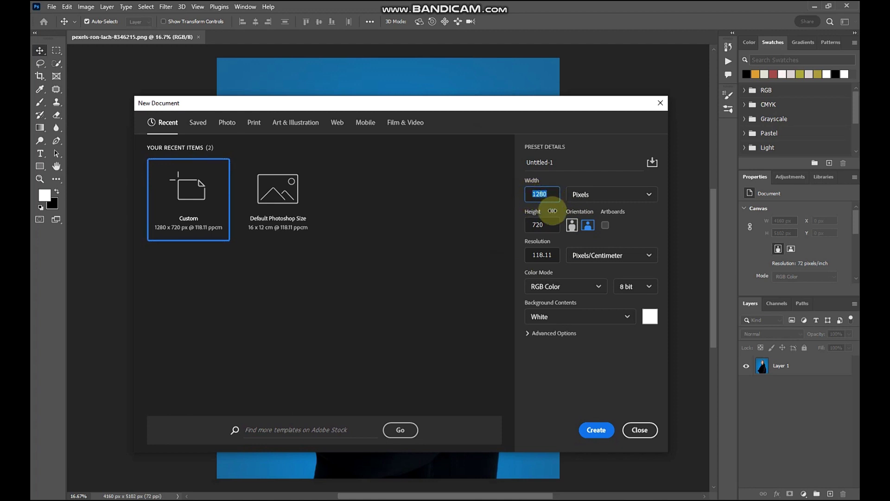
pyautogui.doubleClick(528, 224)
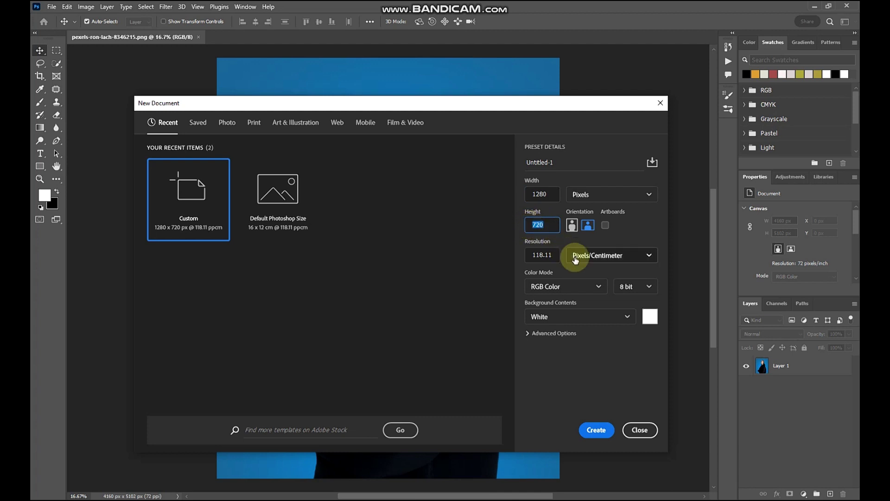
pyautogui.click(607, 194)
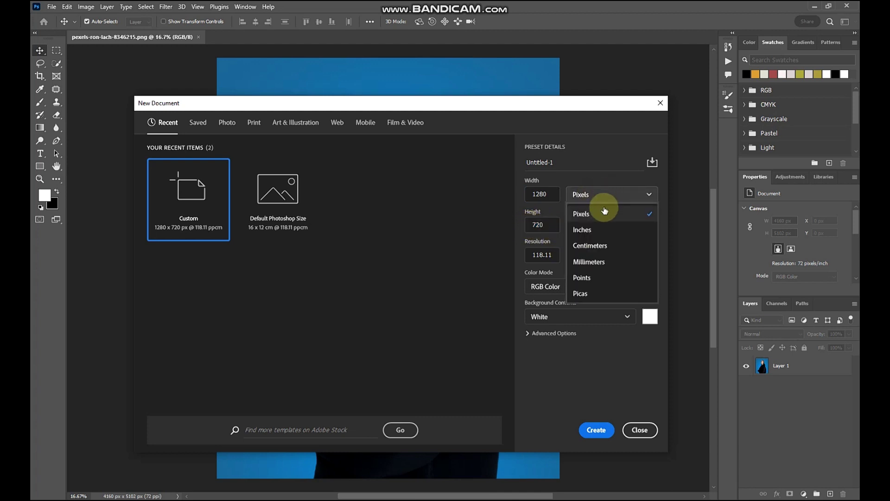
pyautogui.click(603, 214)
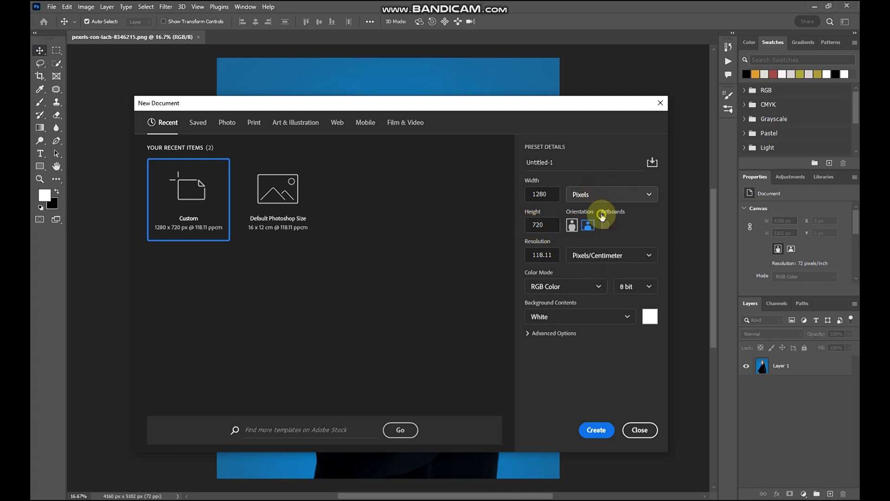
pyautogui.click(605, 320)
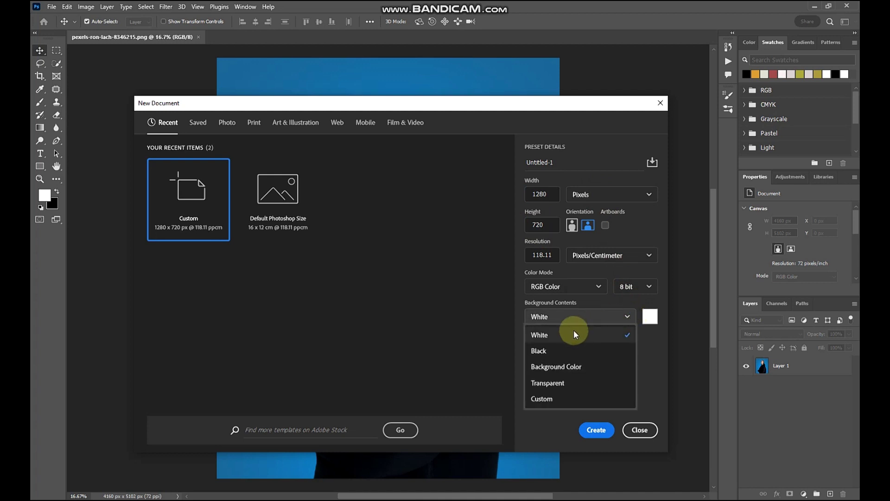
pyautogui.click(563, 332)
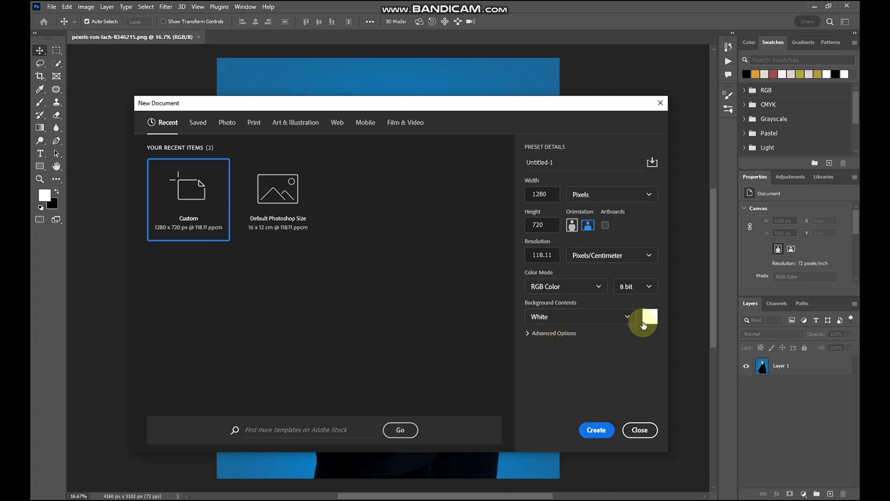
pyautogui.click(596, 430)
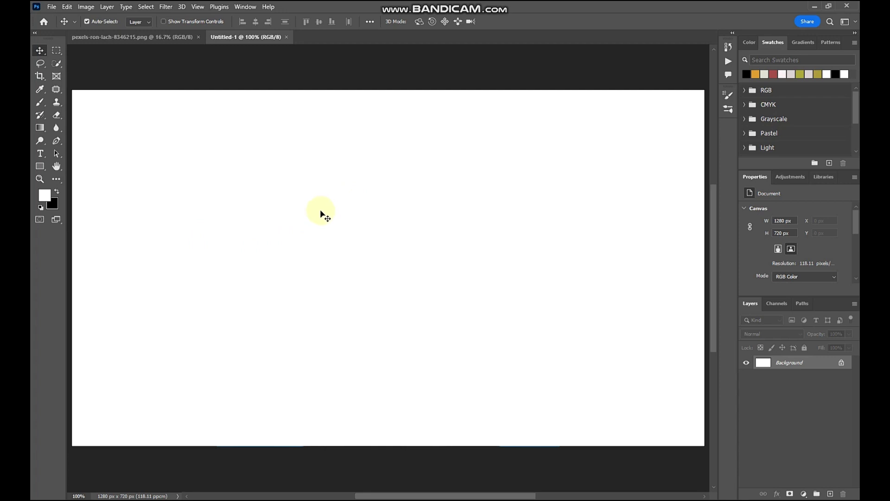
# Place the pexels-ron-lach-8346215 image from the Desktop as an embedded object in the new document
pyautogui.click(53, 8)
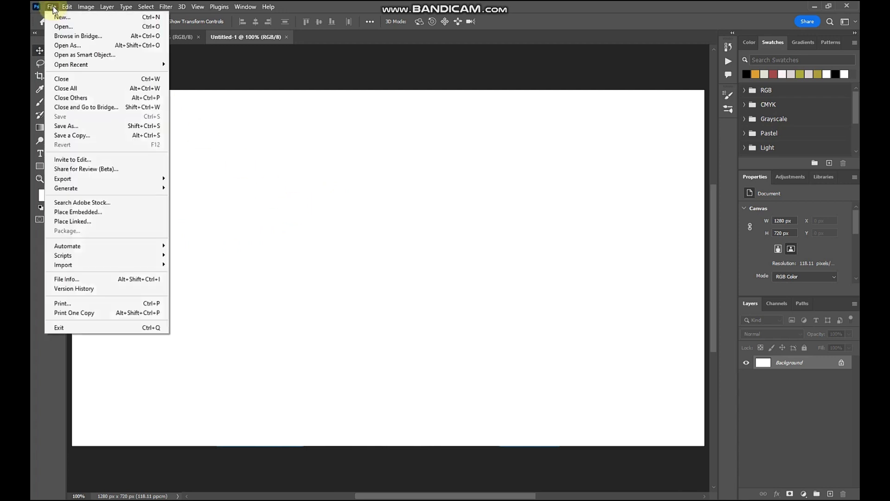
pyautogui.click(76, 213)
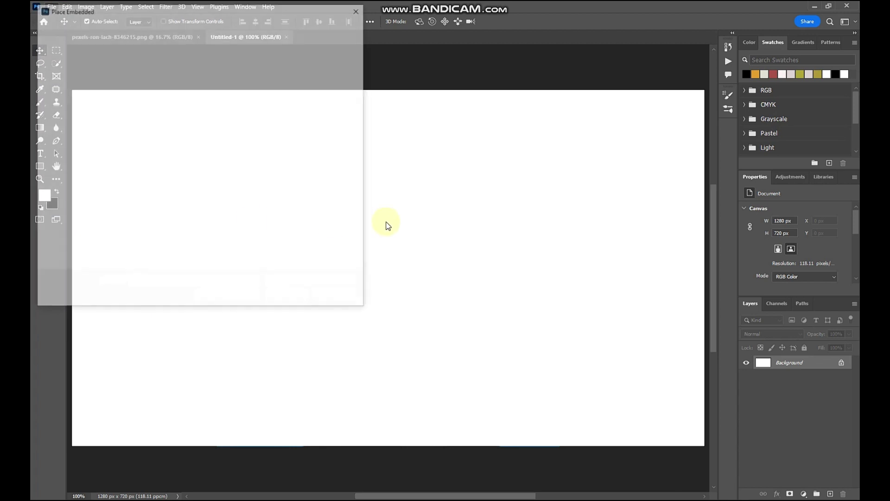
pyautogui.scroll(-5, 261, 186)
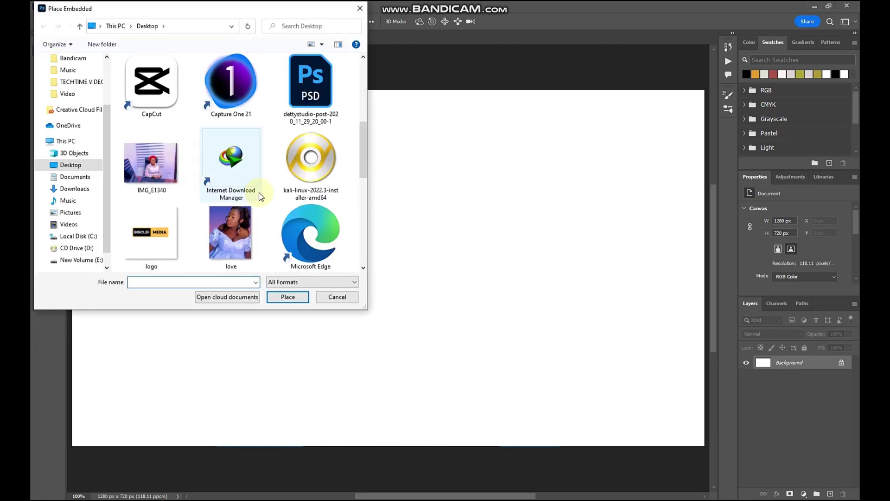
pyautogui.scroll(-5, 261, 197)
pyautogui.click(153, 172)
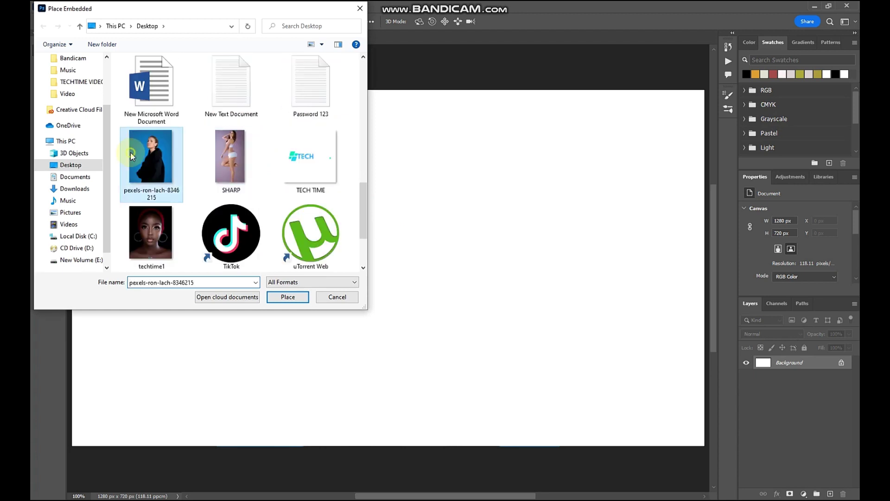
pyautogui.click(288, 297)
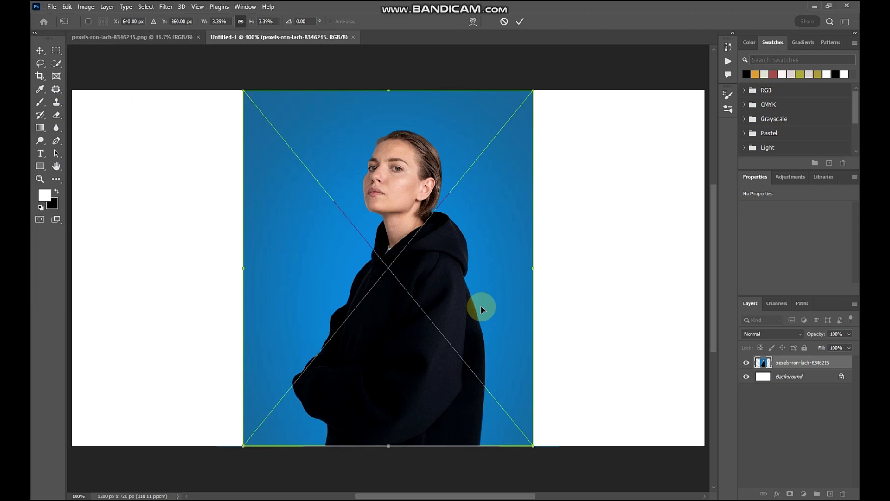
# Select the woman in the placed photo using the Quick Selection Tool's Select Subject command
pyautogui.click(56, 64)
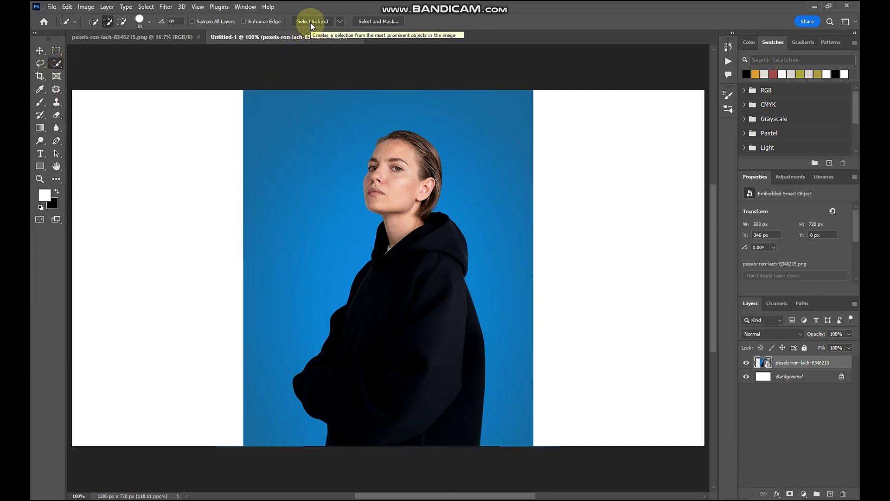
pyautogui.rightClick(58, 63)
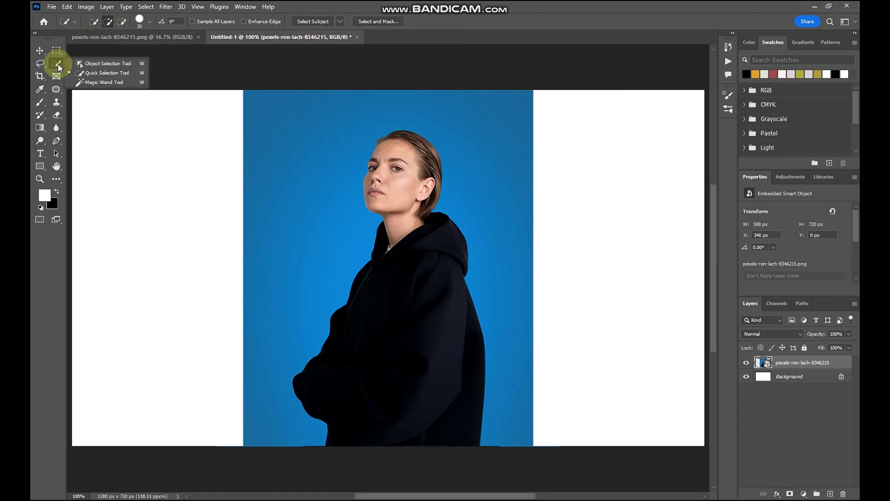
pyautogui.click(102, 72)
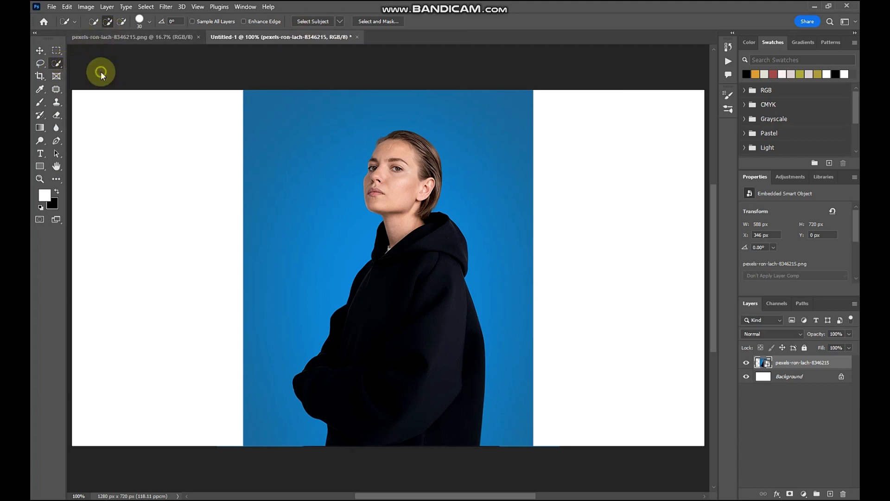
pyautogui.click(313, 22)
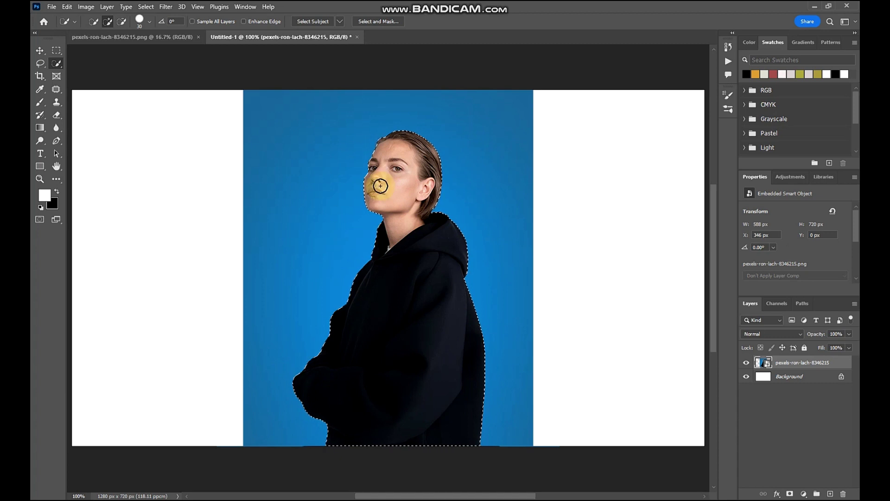
# Open the selection in Select and Mask, compare view modes, and set the preview to On Black at 100% opacity
pyautogui.click(386, 21)
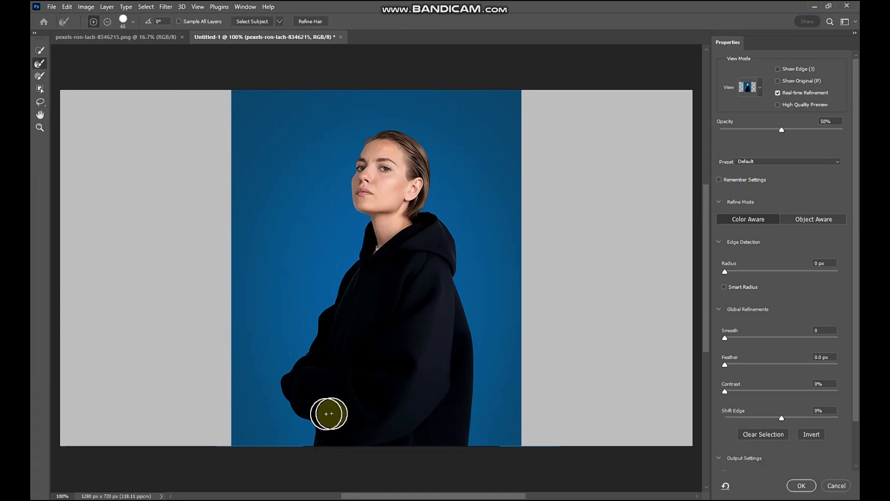
pyautogui.click(759, 86)
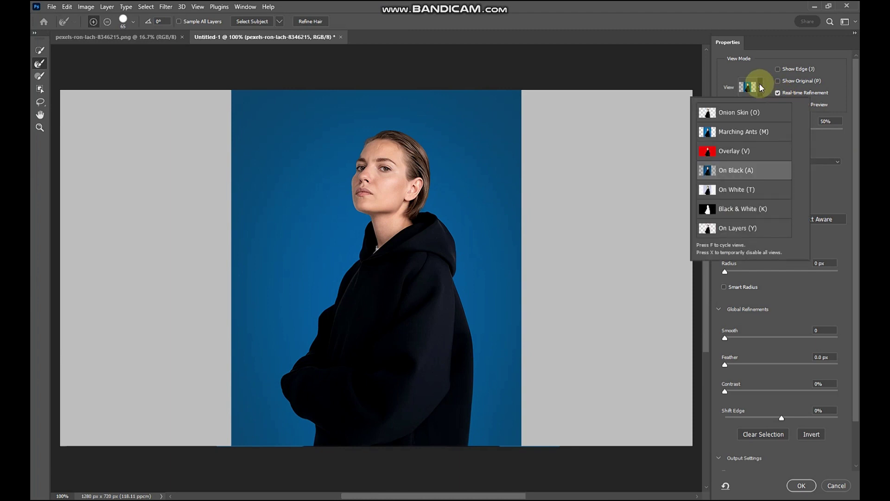
pyautogui.click(726, 117)
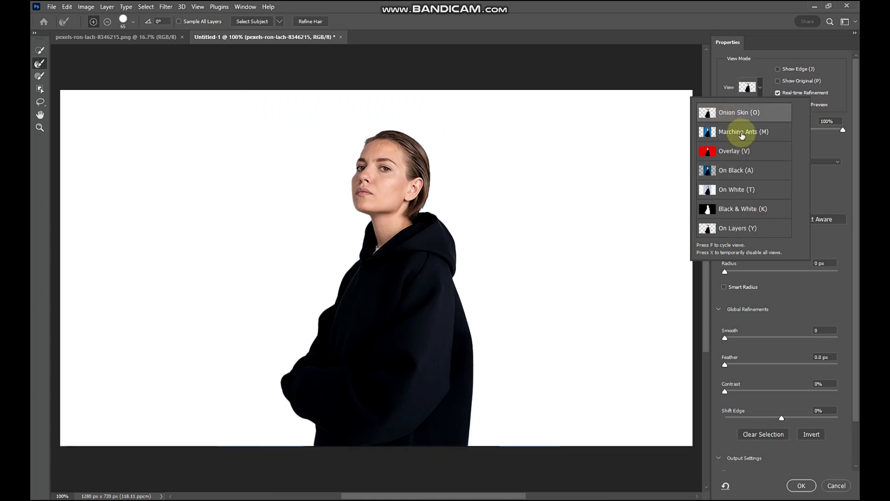
pyautogui.click(733, 131)
pyautogui.click(743, 152)
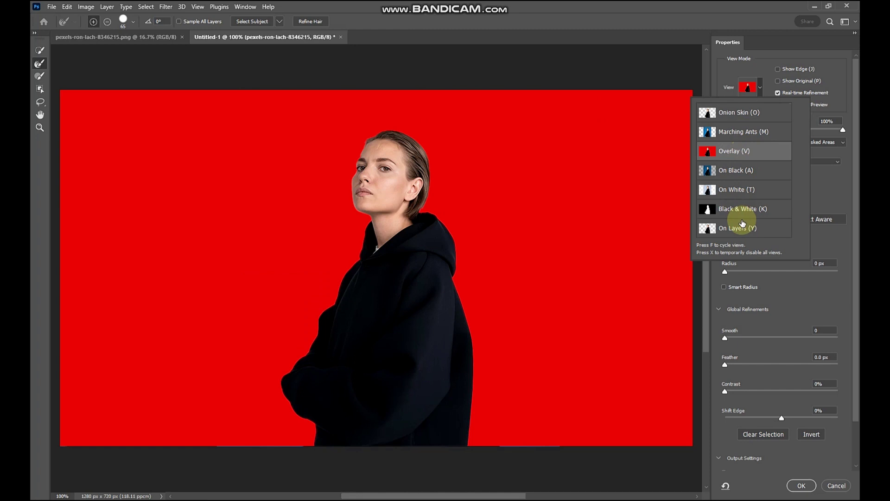
pyautogui.click(736, 170)
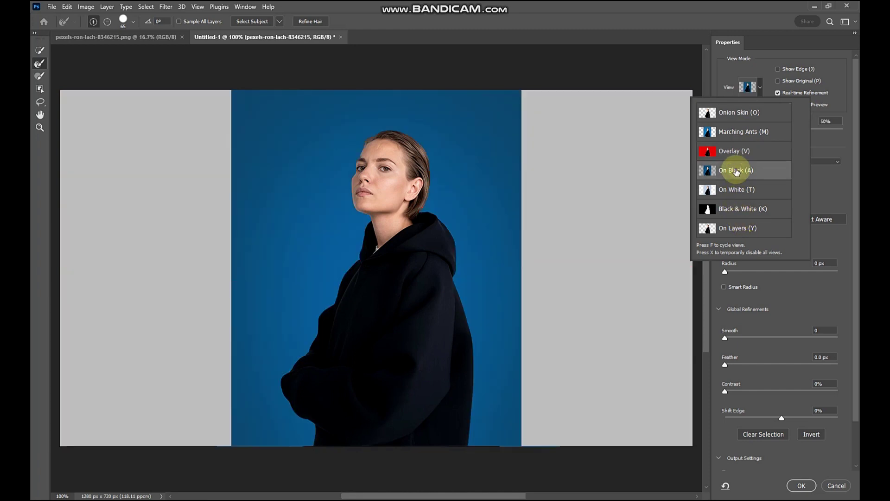
pyautogui.click(810, 117)
pyautogui.moveTo(783, 129); pyautogui.dragTo(844, 129)
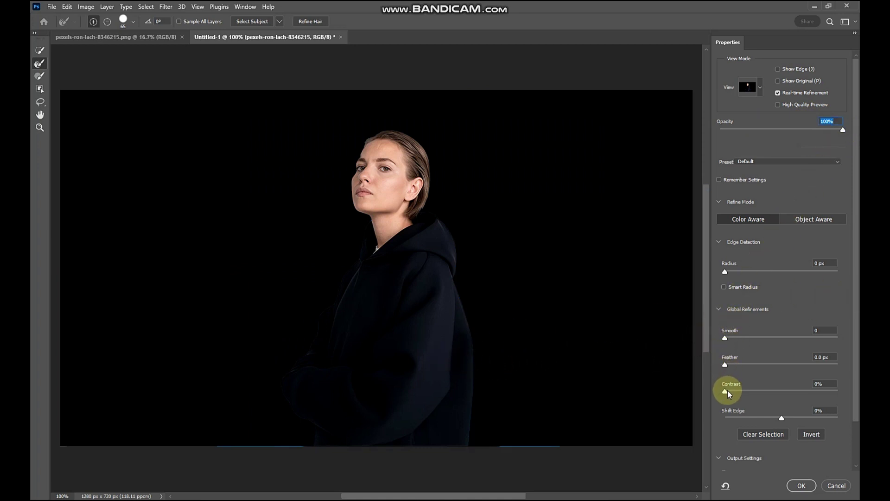
# Set Shift Edge to +24%, keep Feather at 0.0 px, and apply the refined selection
pyautogui.moveTo(782, 418); pyautogui.dragTo(795, 418)
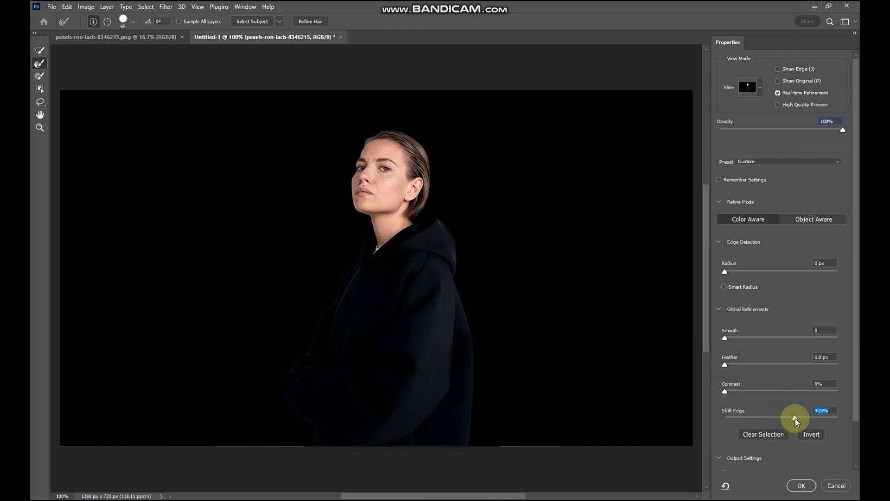
pyautogui.moveTo(725, 339); pyautogui.dragTo(719, 360)
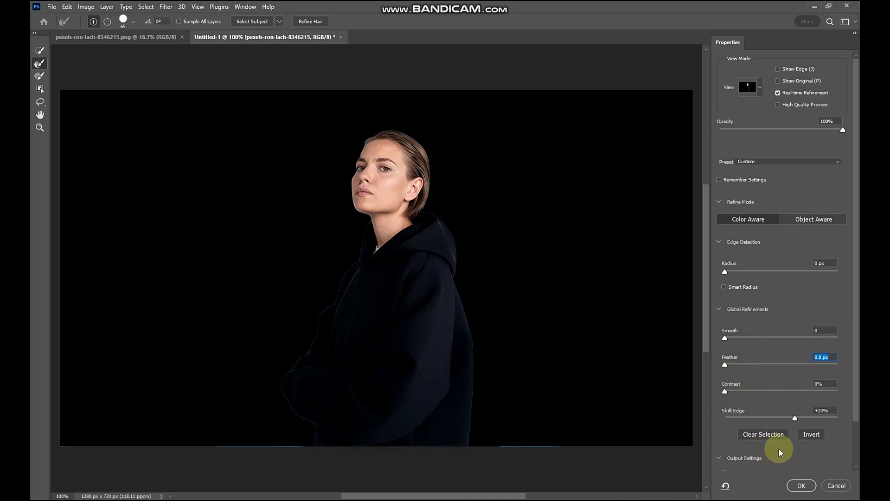
pyautogui.scroll(-1, 780, 434)
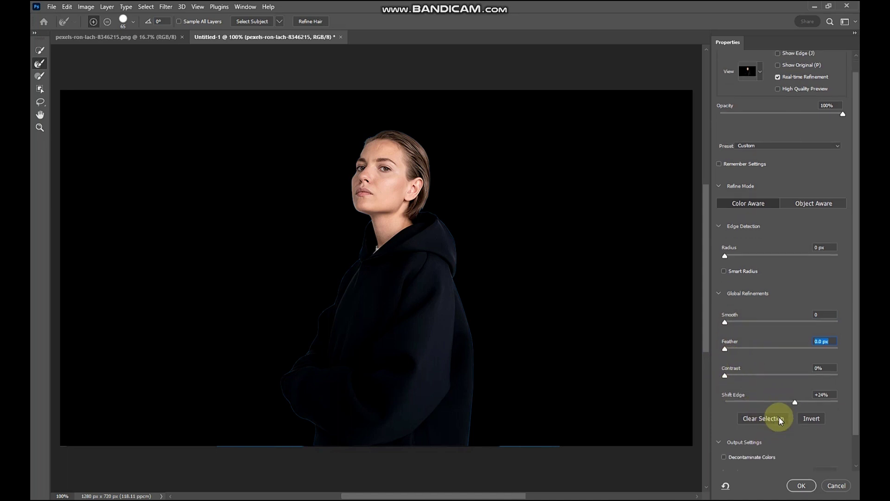
pyautogui.click(801, 485)
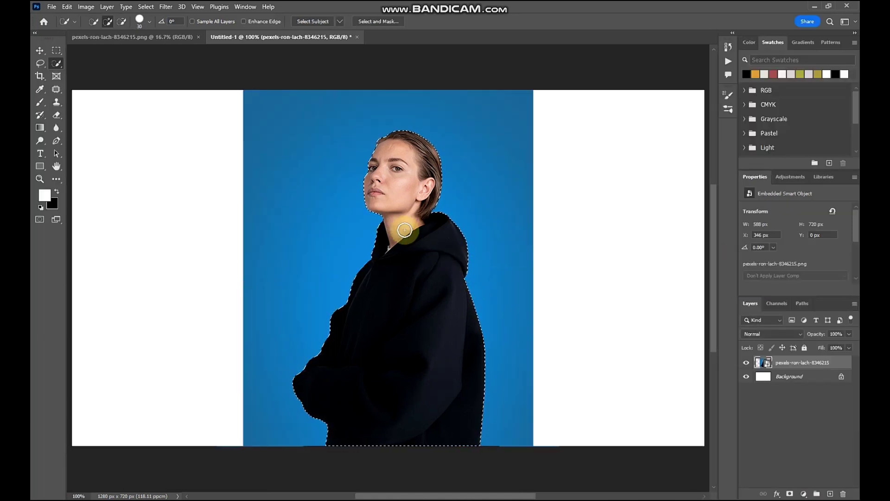
# Copy the selected woman to a new layer and delete the original placed photo layer
pyautogui.rightClick(402, 230)
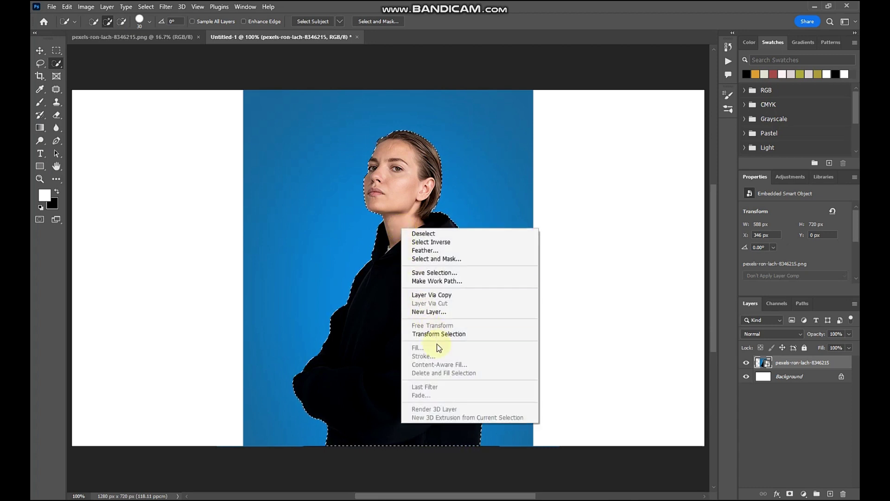
pyautogui.click(433, 296)
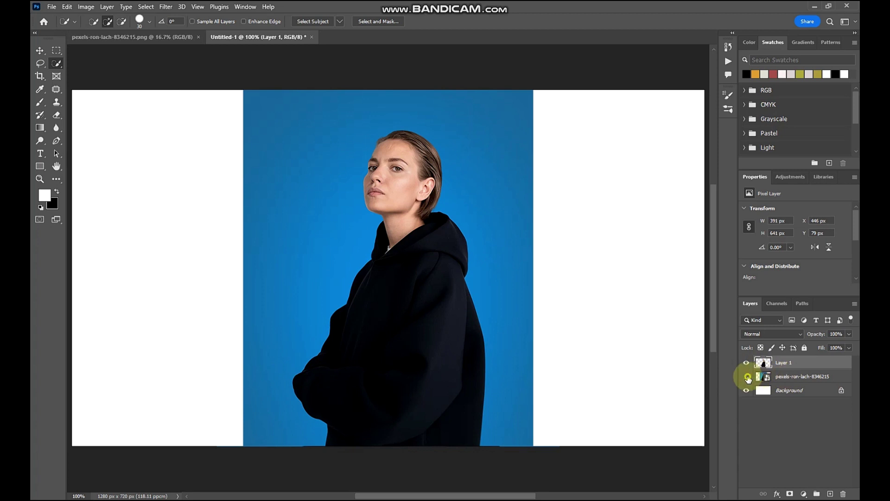
pyautogui.click(747, 377)
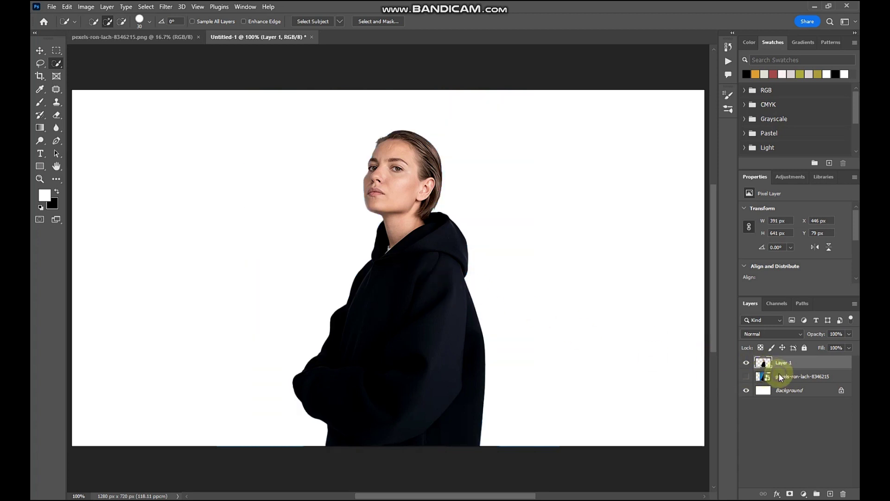
pyautogui.rightClick(779, 375)
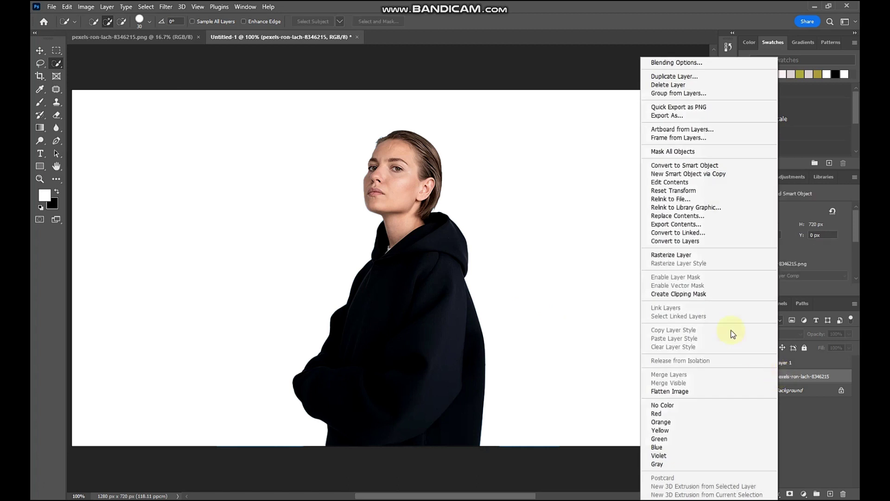
pyautogui.click(668, 86)
pyautogui.click(399, 191)
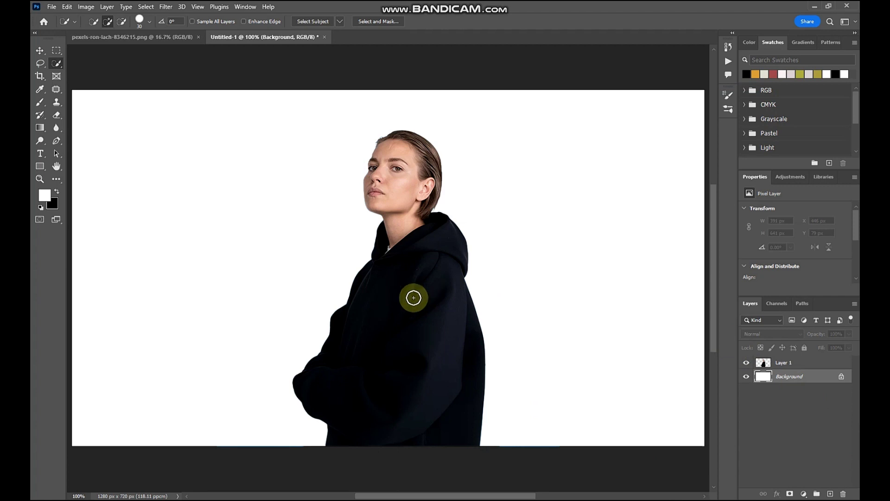
# Move the cut-out woman to the right side of the canvas, at about X 826 px, Y 40 px
pyautogui.click(40, 51)
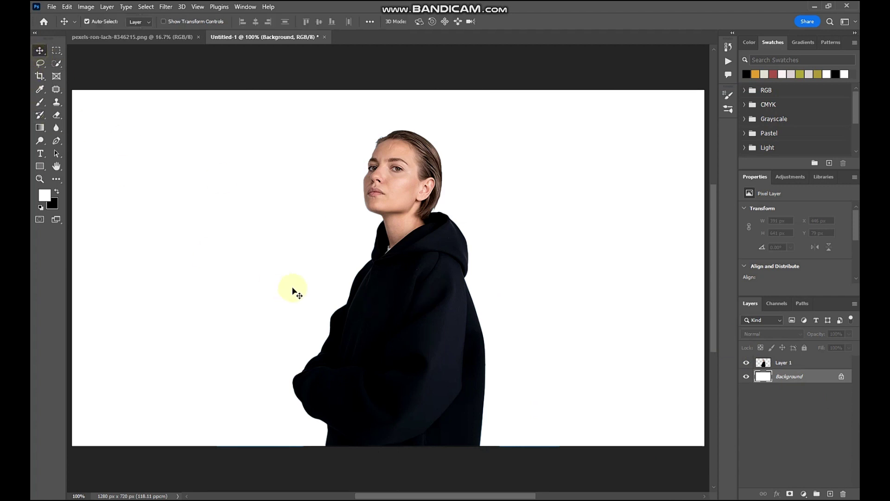
pyautogui.moveTo(420, 288); pyautogui.dragTo(605, 264)
pyautogui.moveTo(608, 264); pyautogui.dragTo(602, 259)
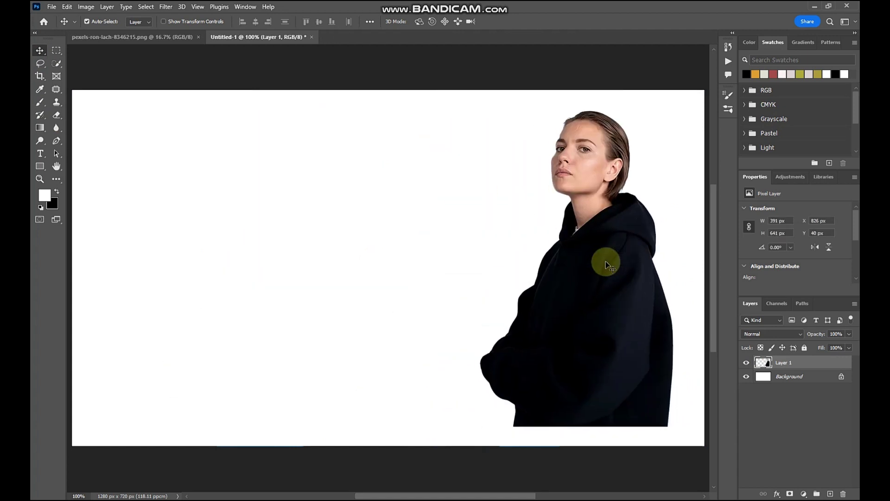
# Add a Solid Color fill layer directly above the Background layer
pyautogui.click(762, 379)
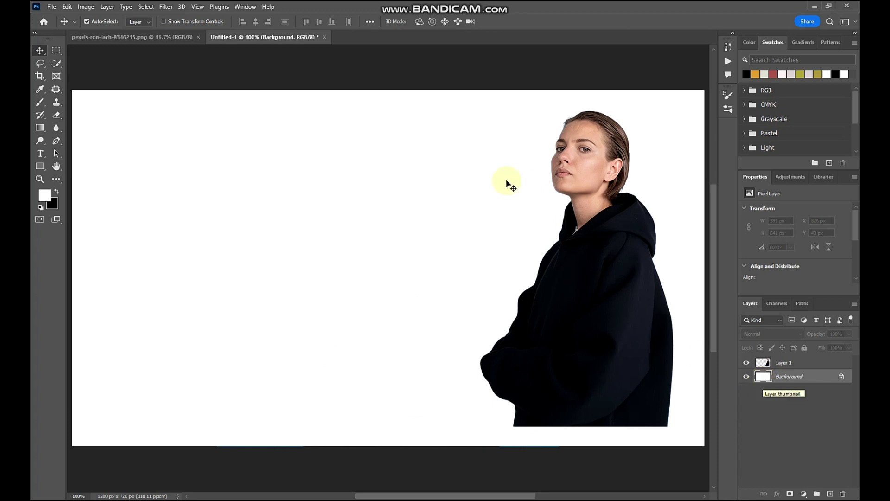
pyautogui.click(107, 7)
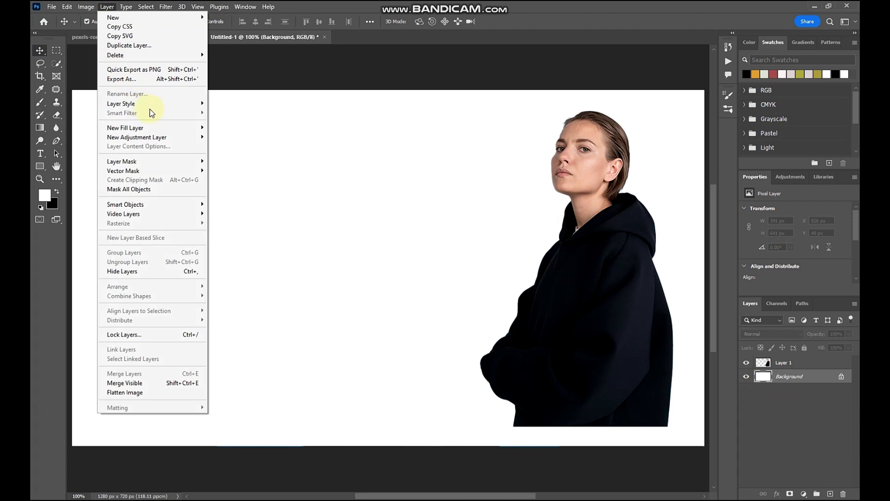
pyautogui.moveTo(170, 128)
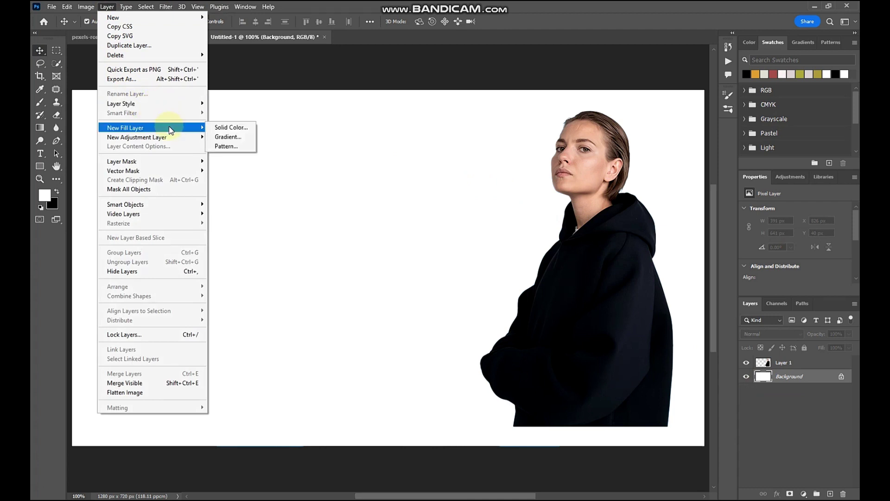
pyautogui.click(241, 131)
pyautogui.click(525, 152)
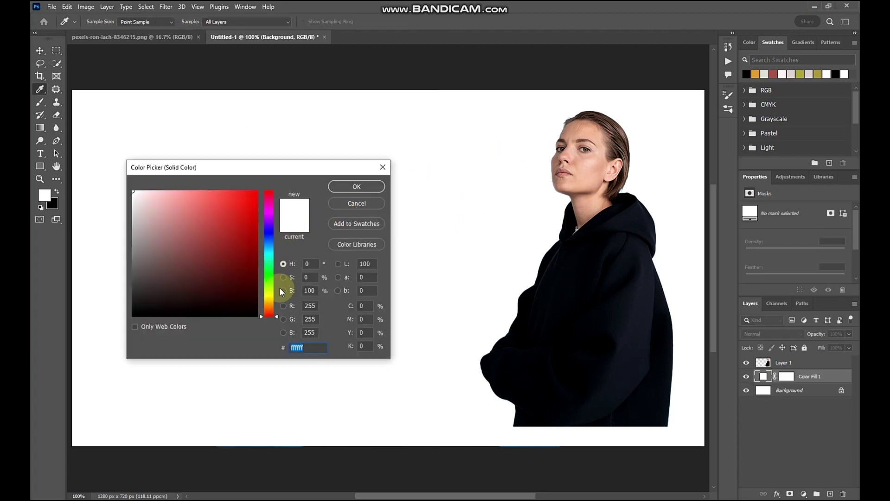
# Set the fill layer's color to golden yellow #fbc637 and apply it
pyautogui.click(265, 295)
pyautogui.click(265, 298)
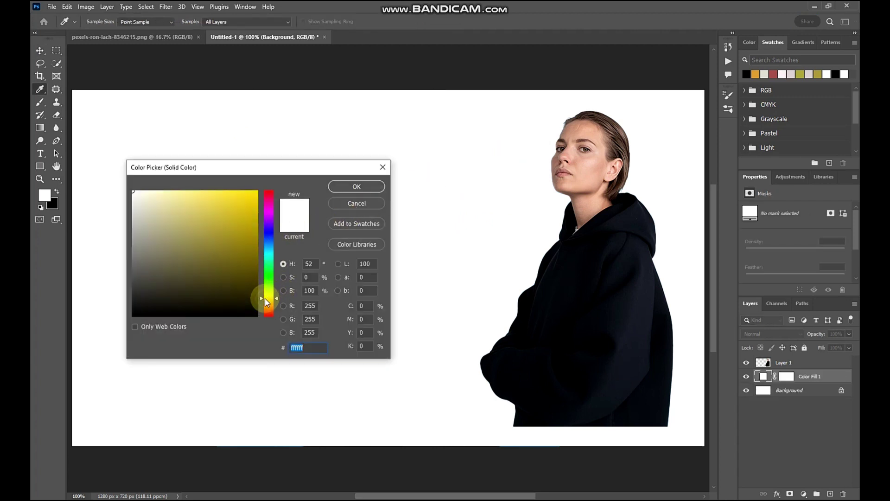
pyautogui.click(269, 301)
pyautogui.click(230, 191)
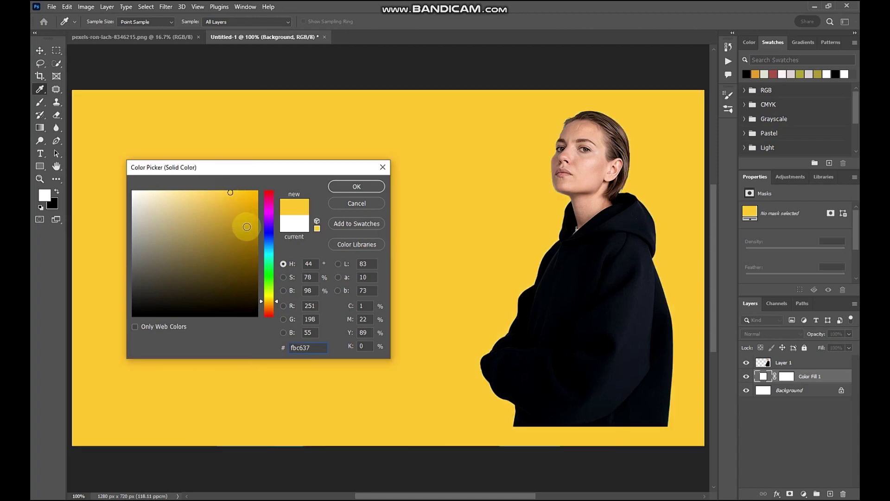
pyautogui.click(357, 187)
# Move the cut-out woman slightly to the right, to about X 834 px, Y 40 px
pyautogui.press('v')
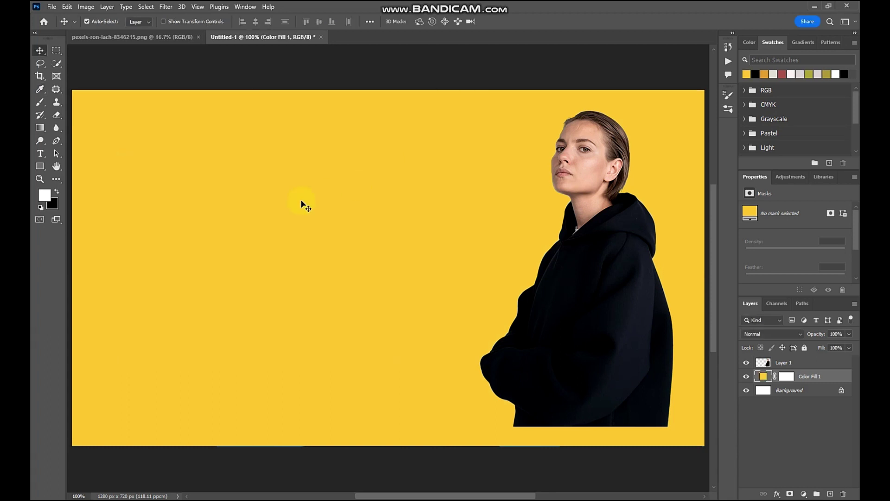
pyautogui.click(586, 211)
pyautogui.moveTo(591, 212)
pyautogui.mouseDown()
pyautogui.moveTo(594, 224)
pyautogui.moveTo(594, 210)
pyautogui.mouseUp()
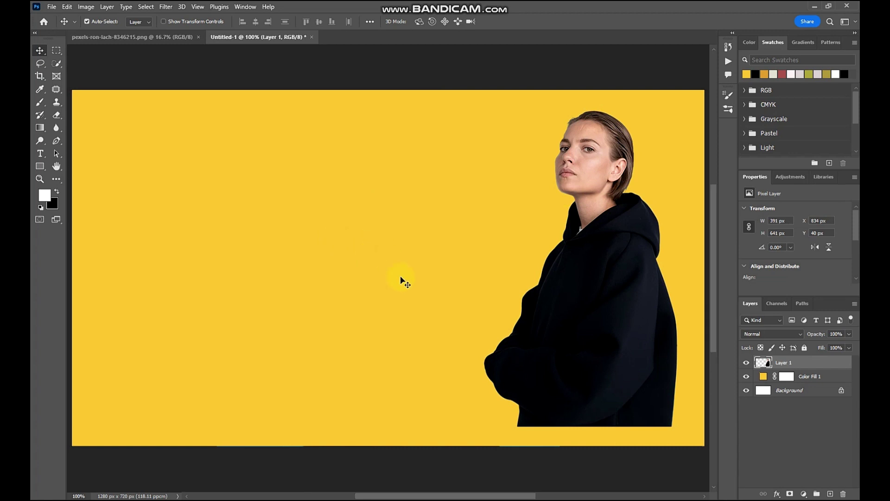
# Open the layer style settings of the woman's layer and enable a Stroke effect
pyautogui.rightClick(784, 362)
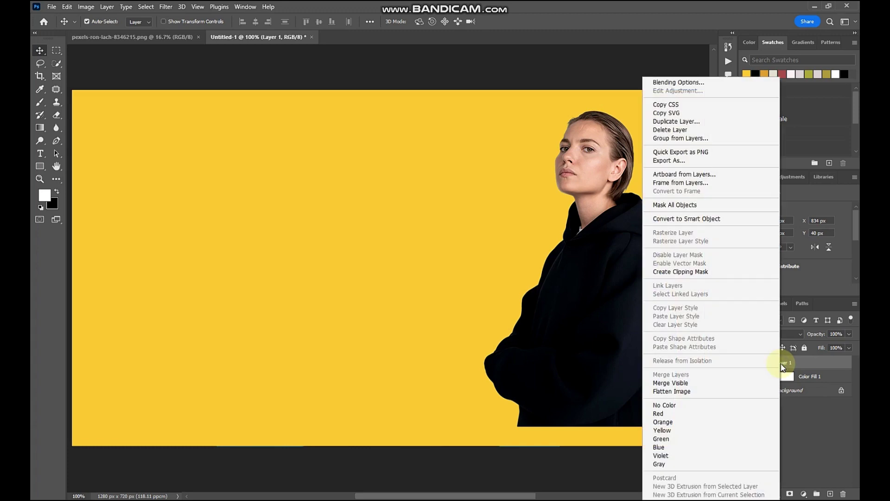
pyautogui.rightClick(788, 363)
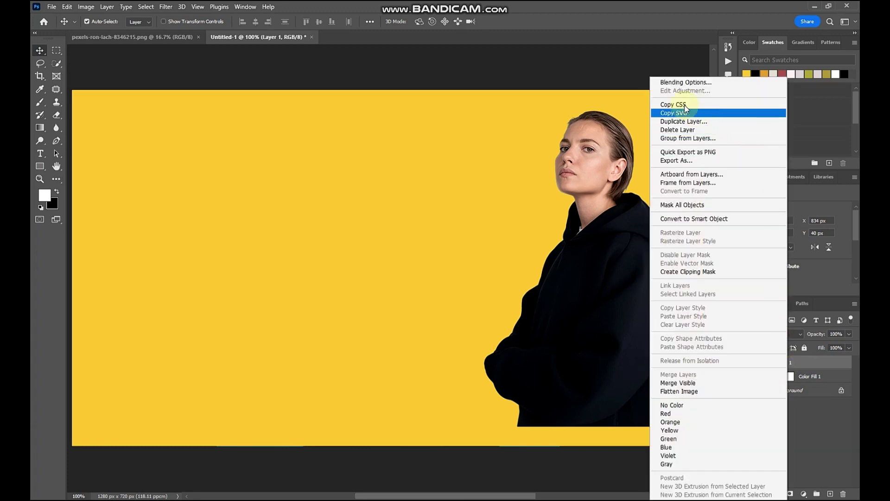
pyautogui.click(675, 83)
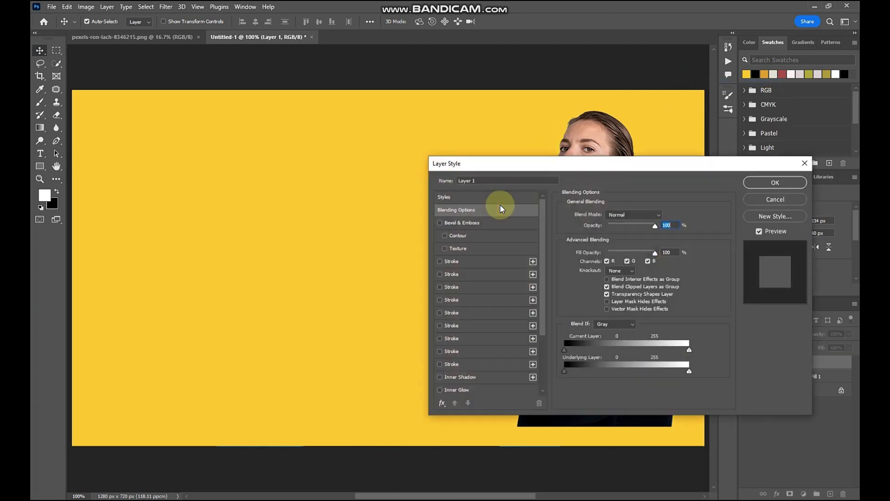
pyautogui.click(439, 262)
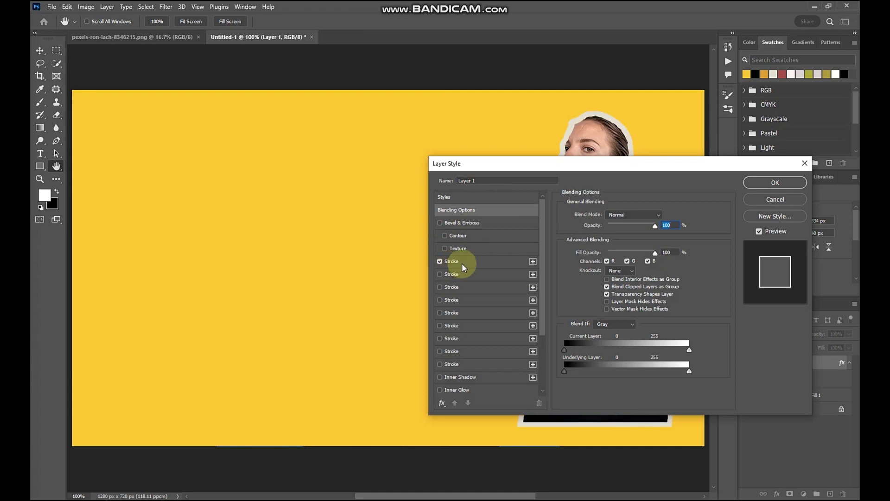
pyautogui.click(462, 263)
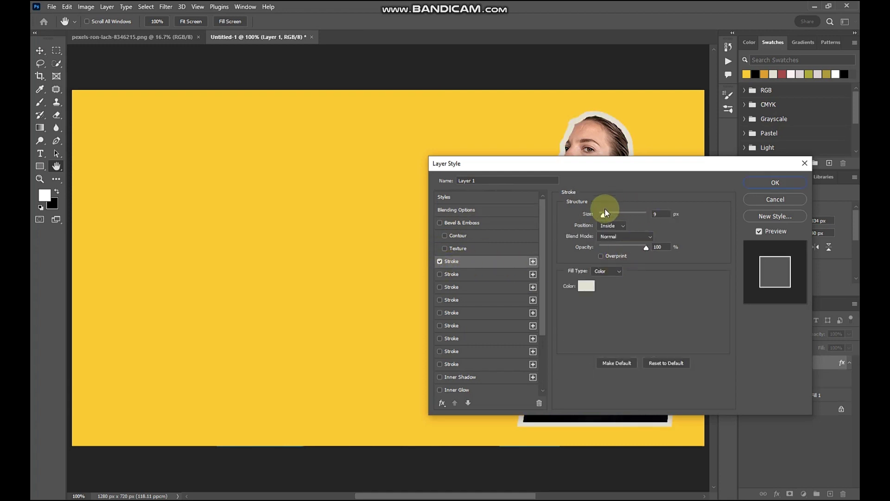
# Apply the stroke at 10 px with Outside position and move the outlined woman right to about X 843 px
pyautogui.click(613, 225)
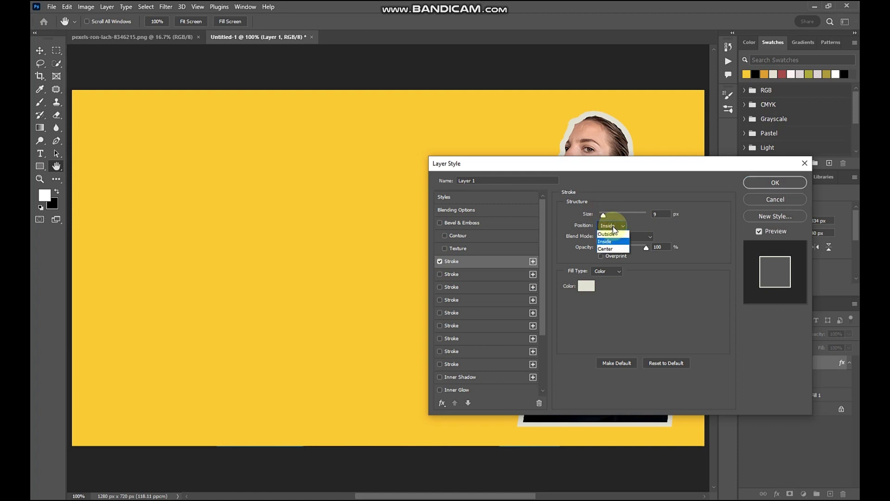
pyautogui.click(613, 228)
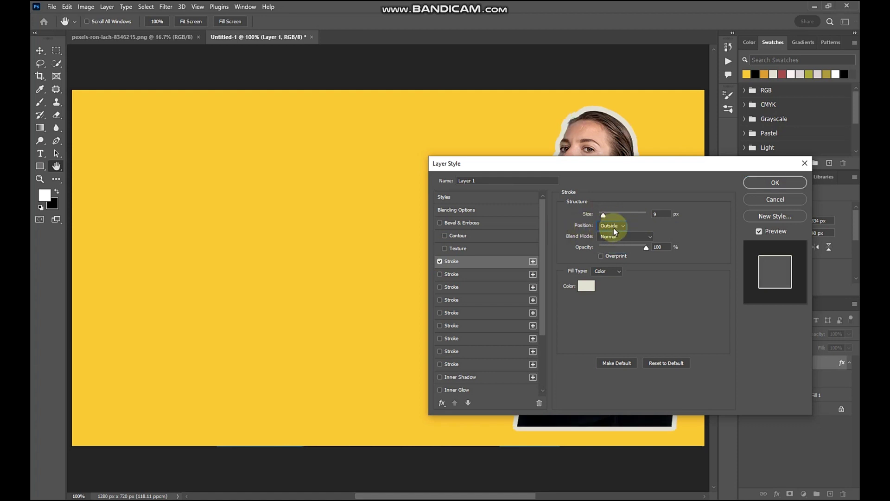
pyautogui.click(615, 228)
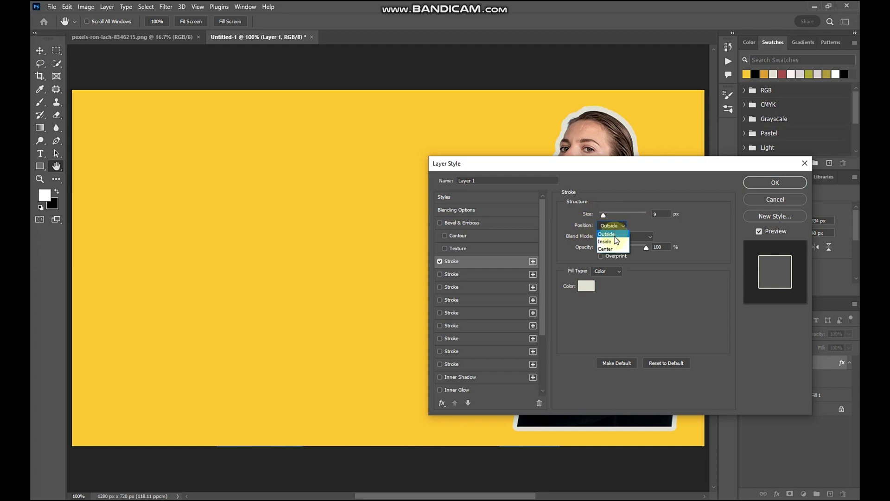
pyautogui.click(616, 232)
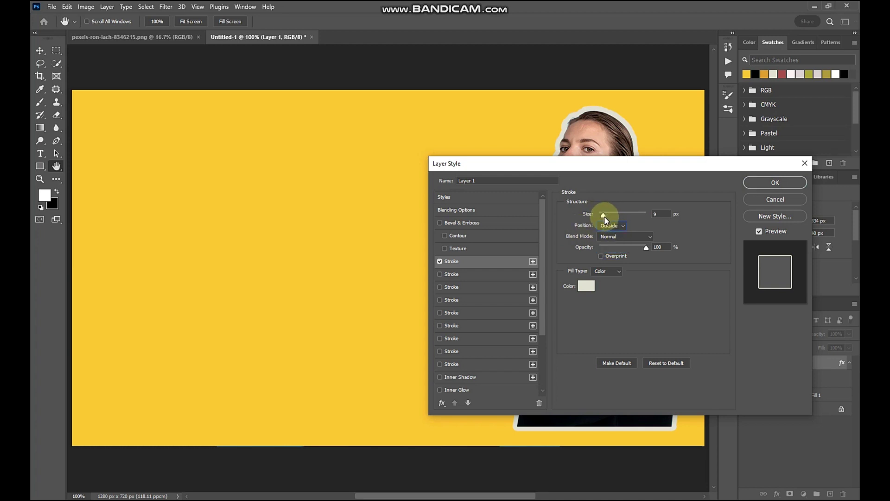
pyautogui.click(604, 216)
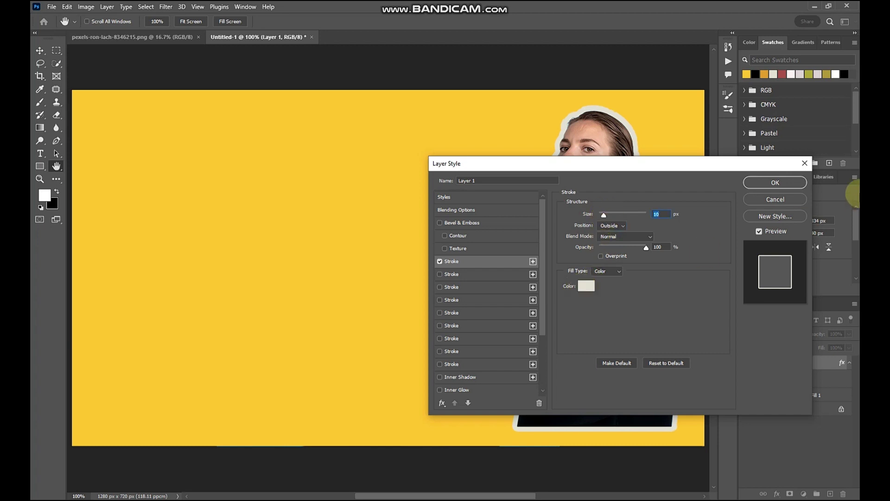
pyautogui.click(790, 183)
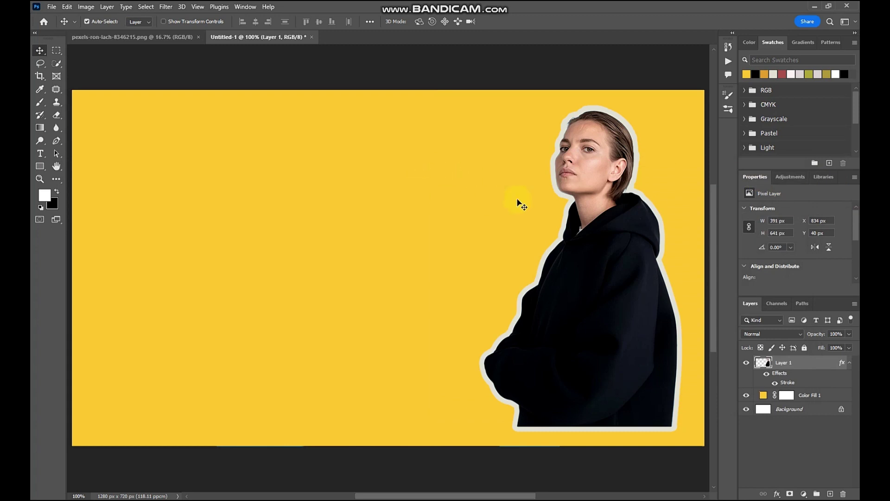
pyautogui.moveTo(600, 215)
pyautogui.mouseDown()
pyautogui.moveTo(601, 229)
pyautogui.moveTo(604, 213)
pyautogui.mouseUp()
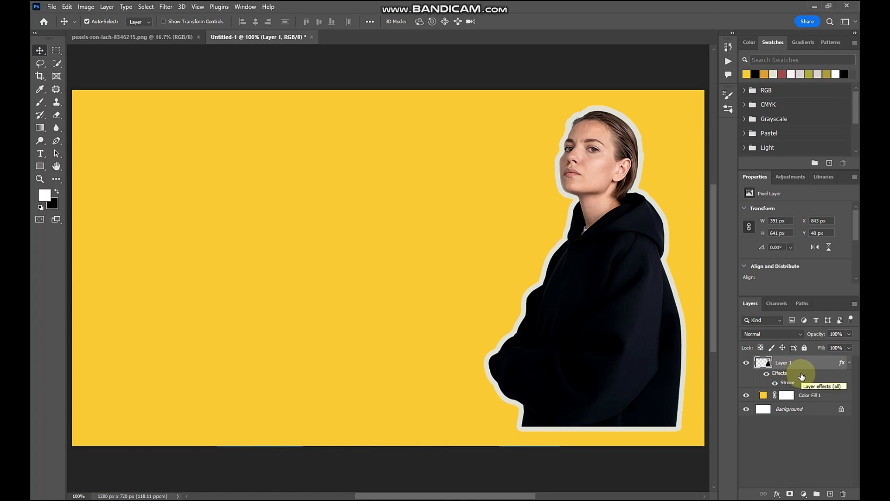
# Examine the font families and their samples available for the Horizontal Type tool
pyautogui.click(39, 152)
pyautogui.rightClick(39, 153)
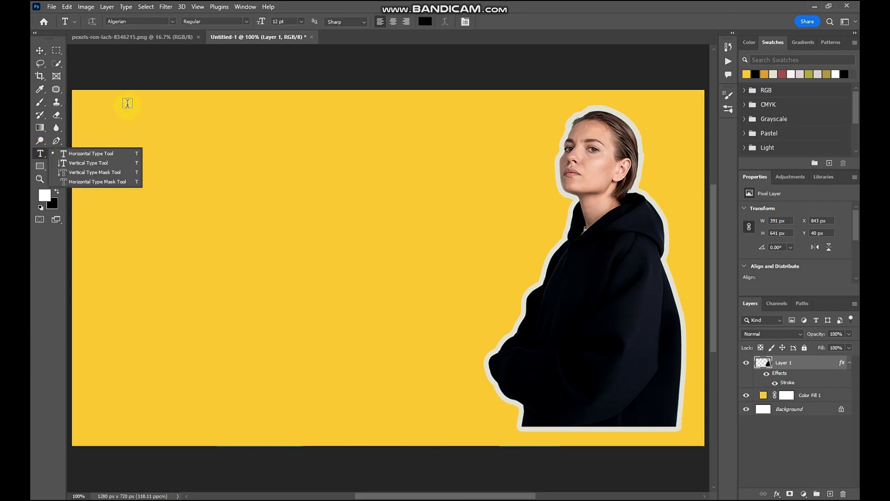
pyautogui.click(171, 22)
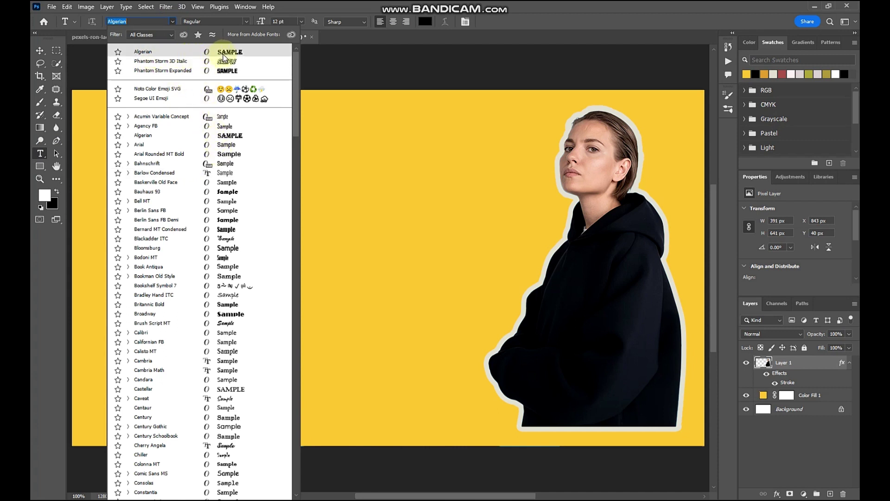
pyautogui.scroll(-1, 225, 308)
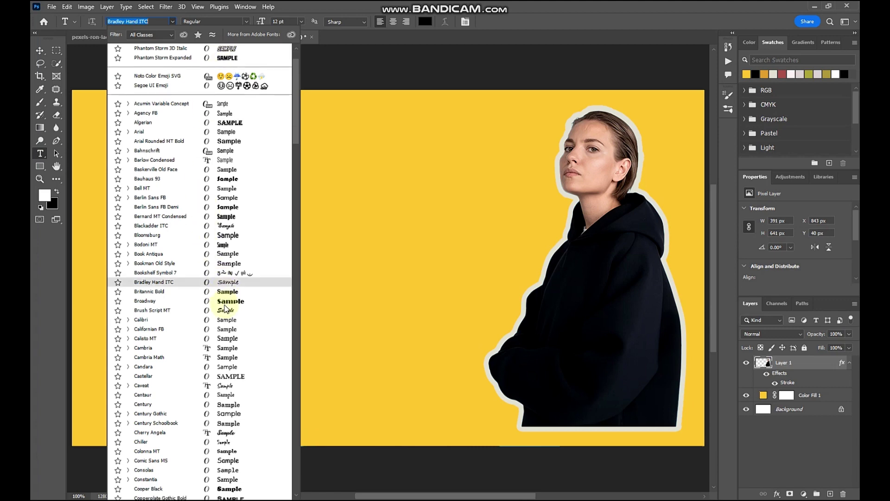
pyautogui.scroll(-10, 225, 305)
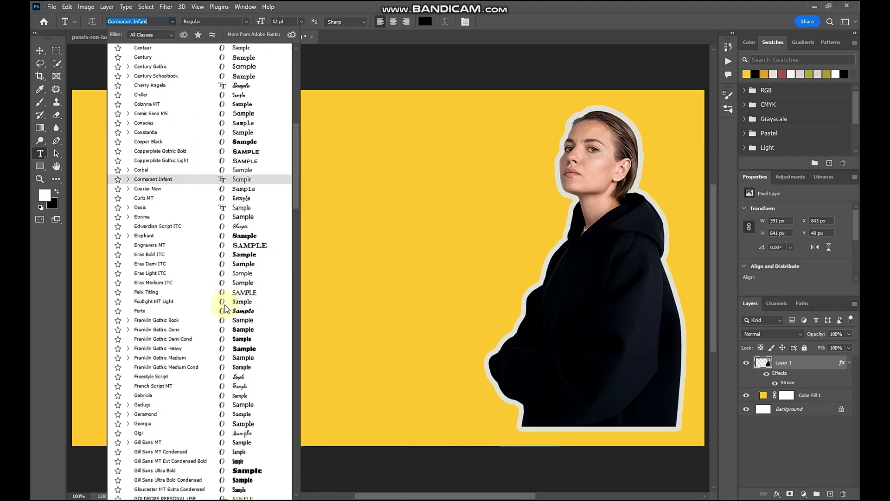
pyautogui.scroll(-7, 224, 305)
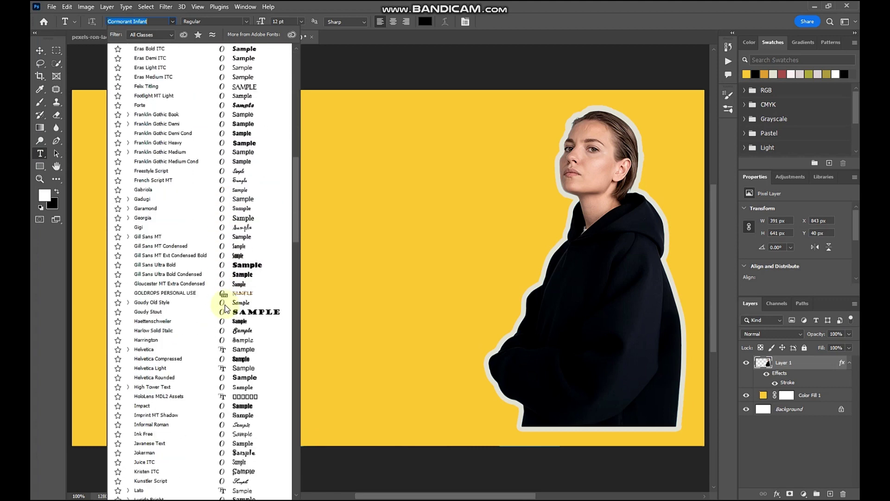
pyautogui.scroll(-3, 225, 308)
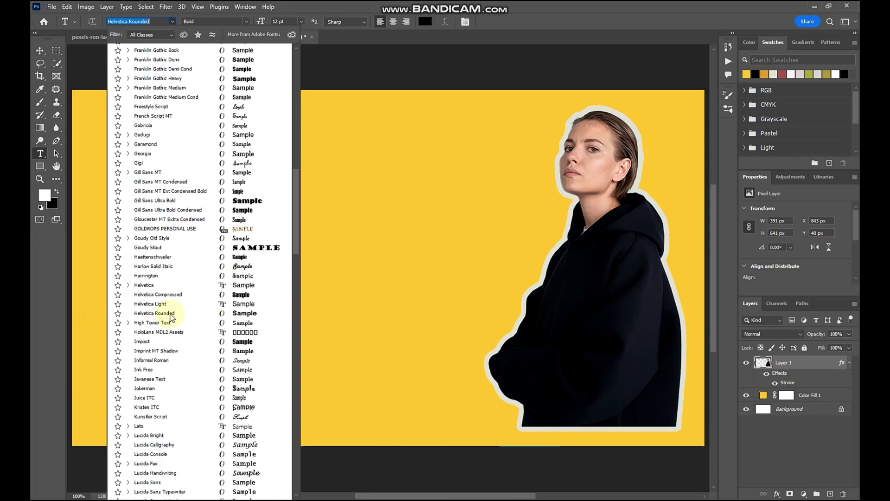
pyautogui.scroll(-5, 186, 332)
pyautogui.scroll(-15, 188, 337)
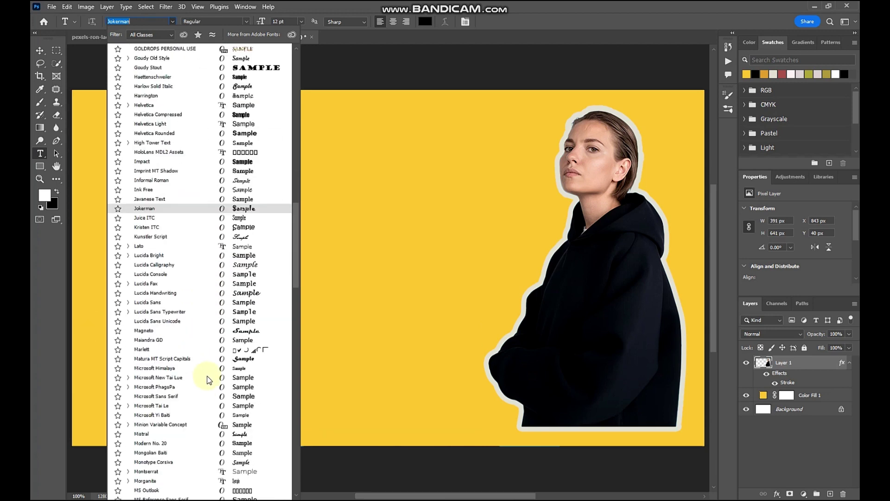
pyautogui.scroll(-5, 185, 408)
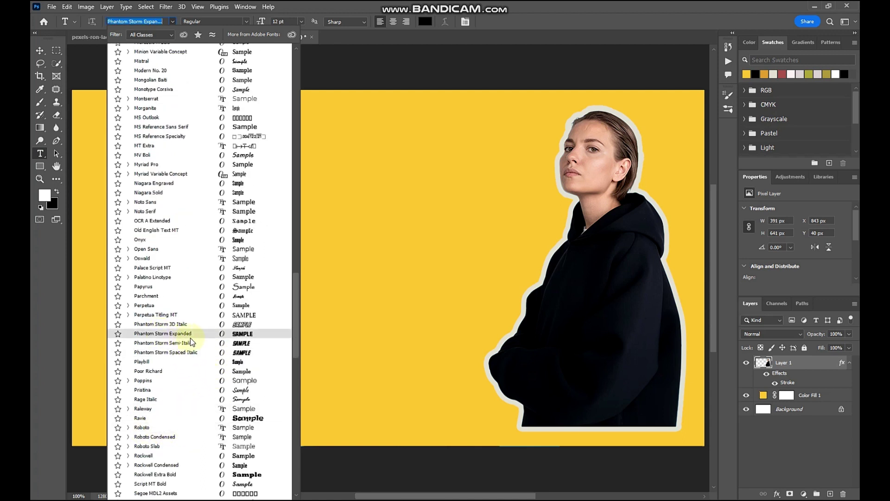
pyautogui.scroll(8, 204, 310)
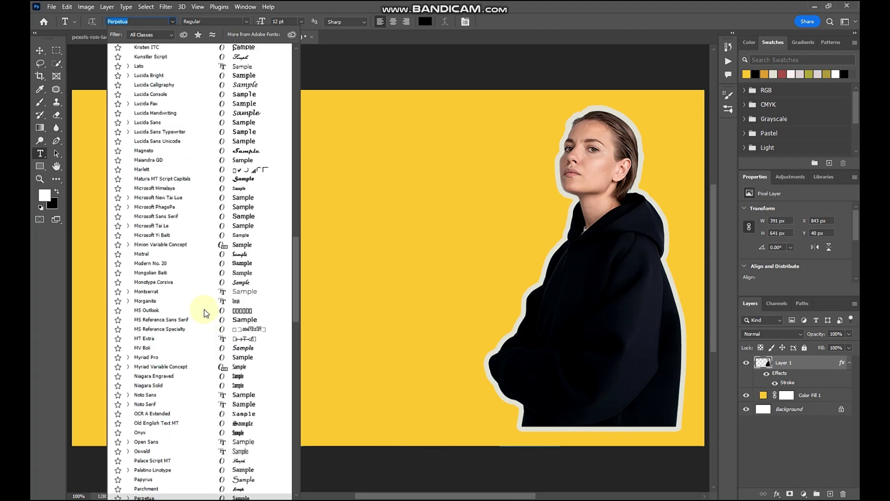
pyautogui.scroll(9, 206, 313)
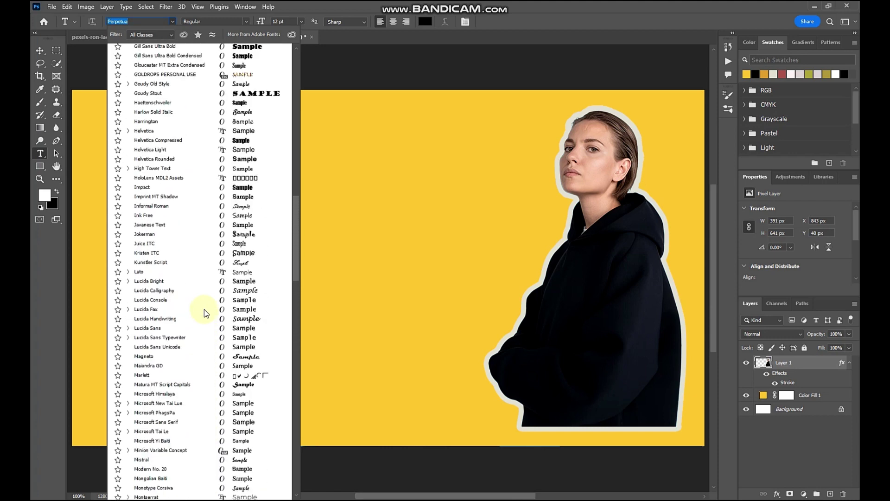
pyautogui.scroll(13, 205, 311)
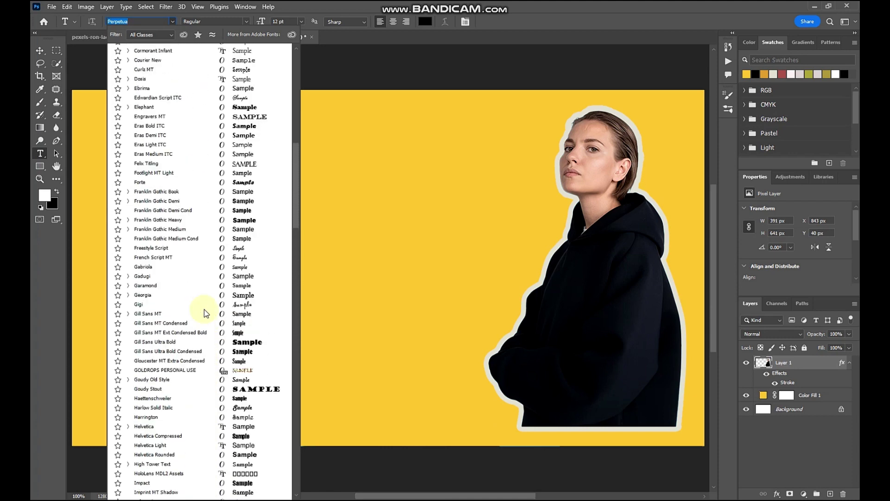
pyautogui.scroll(10, 206, 313)
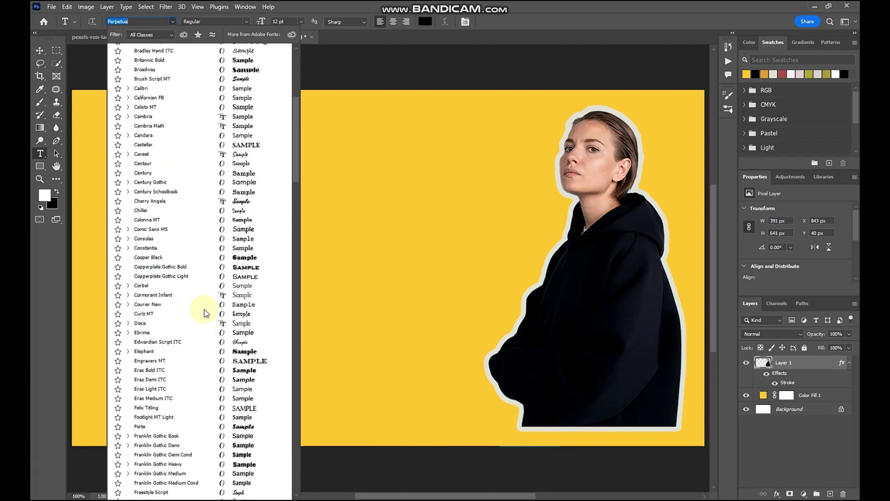
pyautogui.scroll(9, 206, 314)
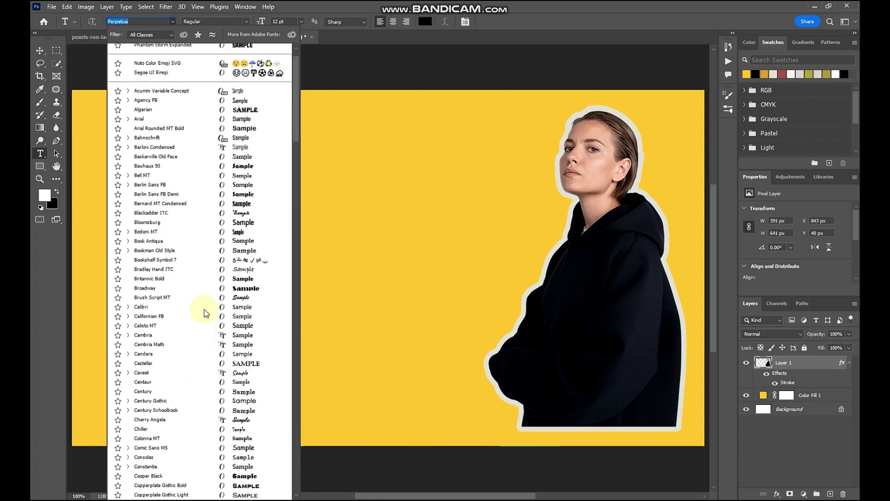
# Add the text "HOW TO" in the Algerian font at 12 pt on the empty yellow area, near the upper-left corner of the canvas
pyautogui.click(143, 115)
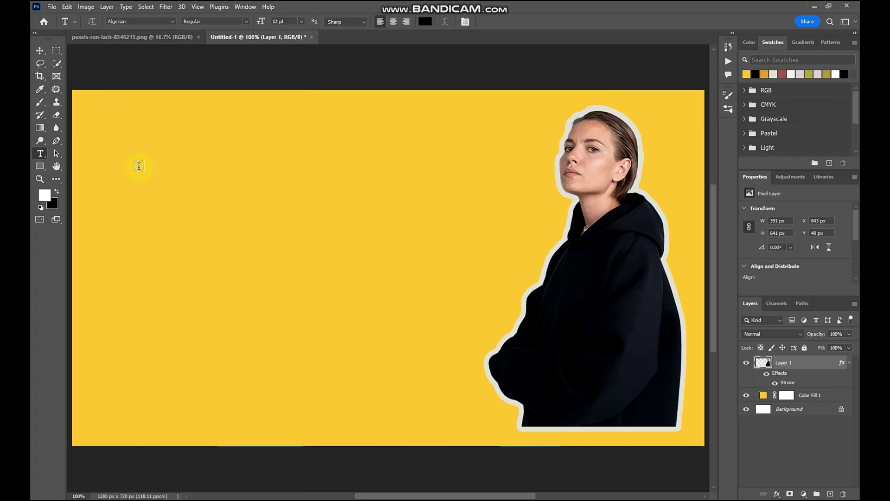
pyautogui.click(136, 148)
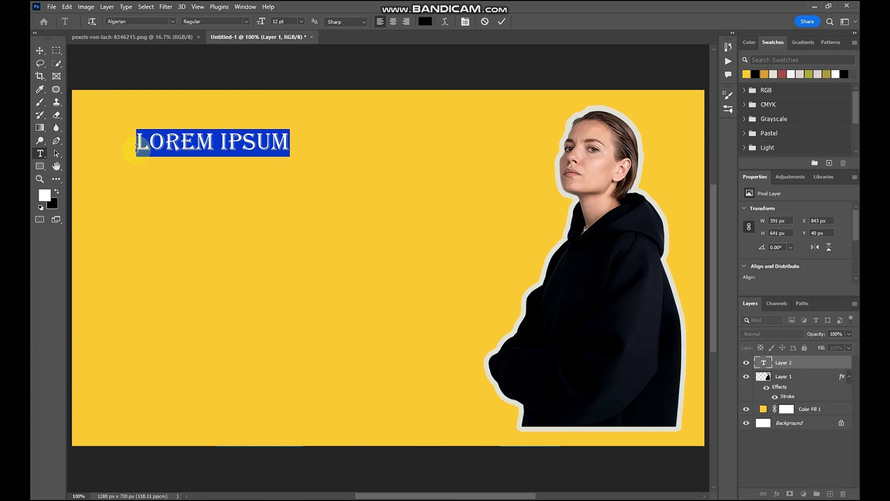
pyautogui.press('BackSpace')
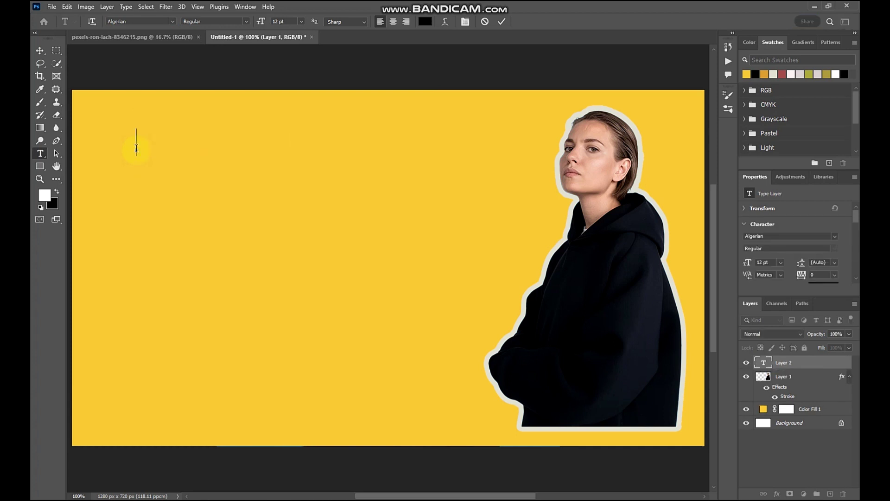
pyautogui.write('HOW TO')
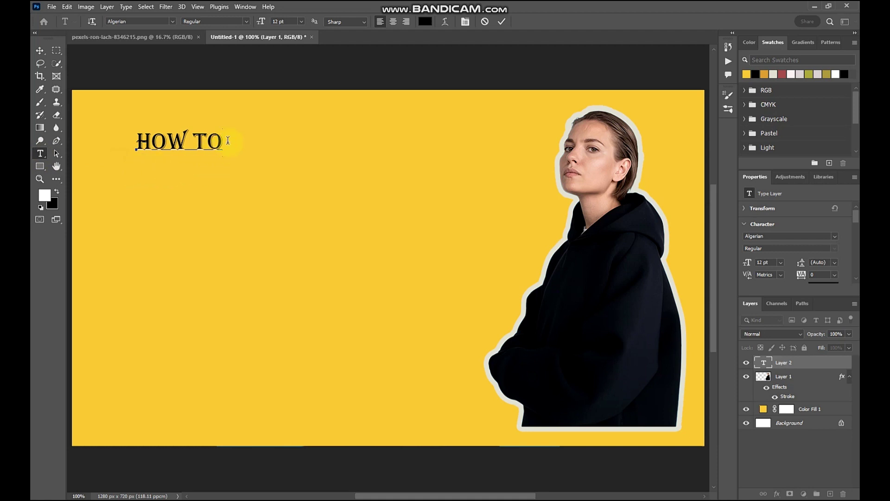
pyautogui.press('Return')
pyautogui.hotkey('shift', 'Left')
pyautogui.click(39, 51)
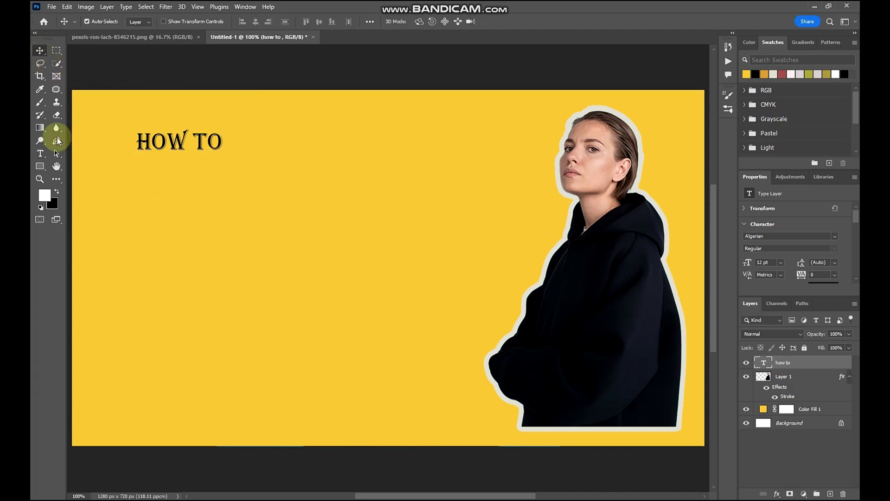
# Add a separate text layer reading "MAKE A" directly beneath the "HOW TO" line
pyautogui.click(39, 153)
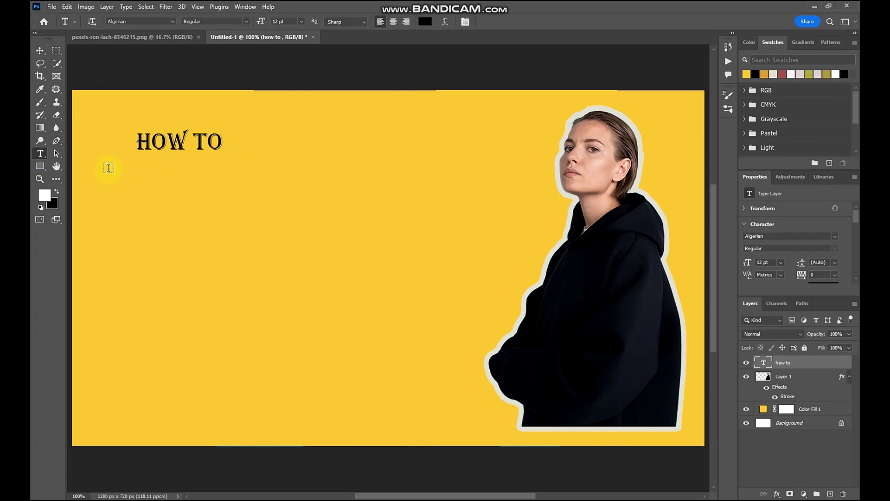
pyautogui.click(134, 171)
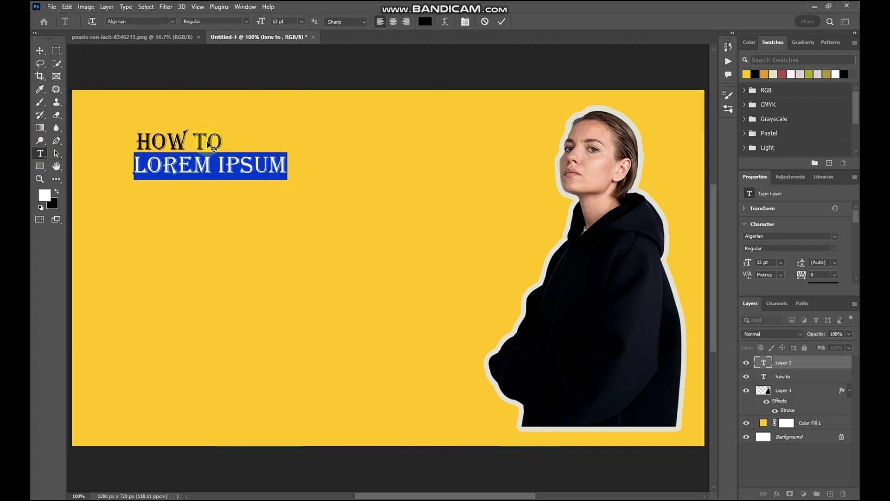
pyautogui.click(285, 164)
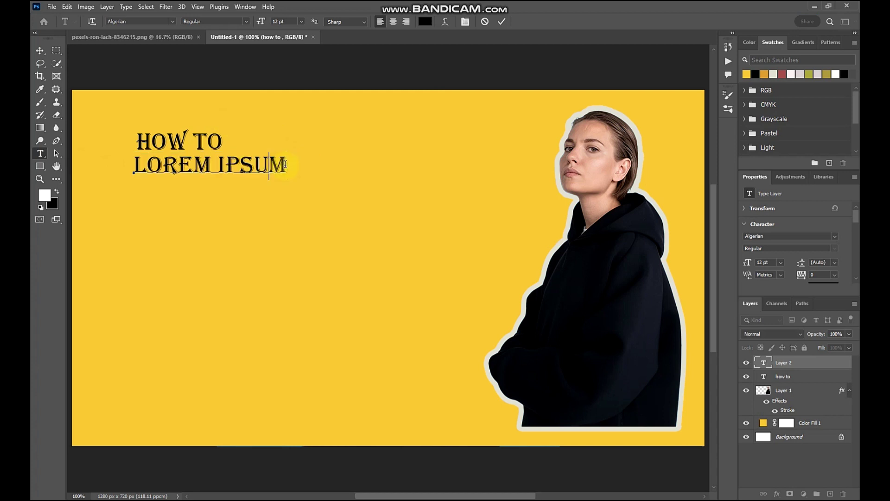
pyautogui.press('BackSpace')
pyautogui.press('BackSpace')
pyautogui.press('BackSpace')
pyautogui.press('BackSpace')
pyautogui.press('BackSpace')
pyautogui.press('BackSpace')
pyautogui.press('BackSpace')
pyautogui.press('BackSpace')
pyautogui.press('BackSpace')
pyautogui.press('BackSpace')
pyautogui.press('BackSpace')
pyautogui.press('BackSpace')
pyautogui.press('BackSpace')
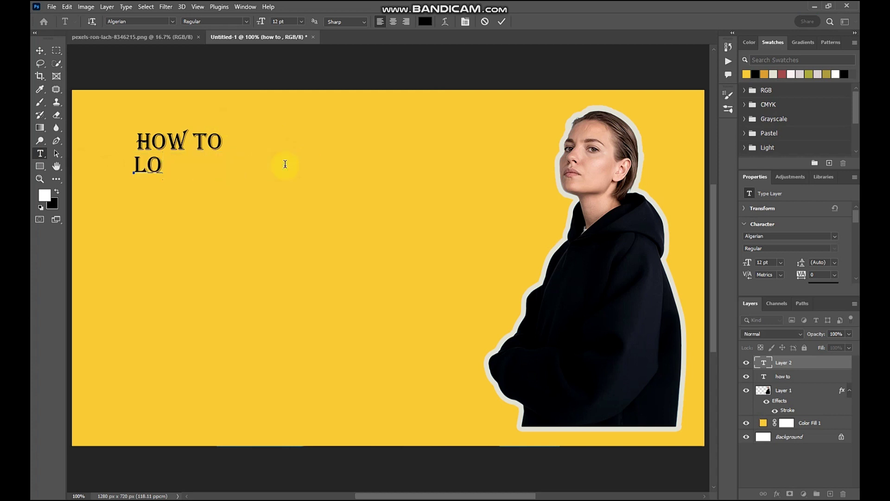
pyautogui.press('BackSpace')
pyautogui.press('BackSpace')
pyautogui.write('MAKE')
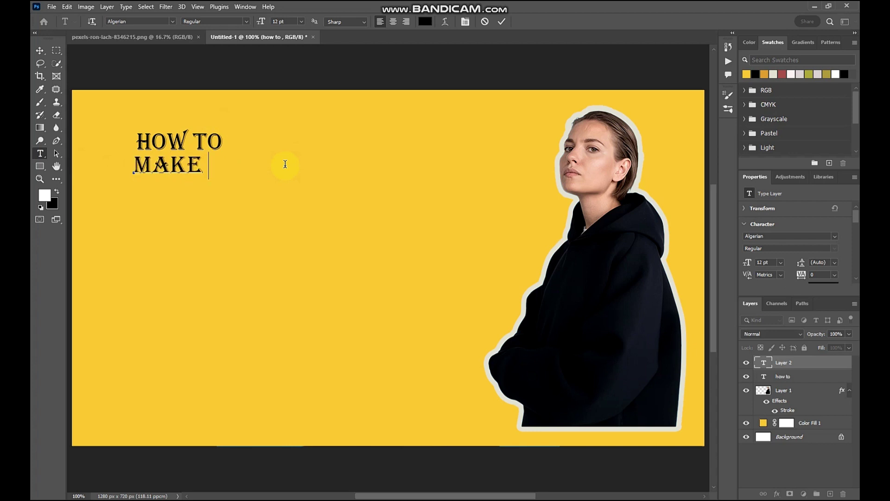
pyautogui.write(' A')
pyautogui.click(40, 50)
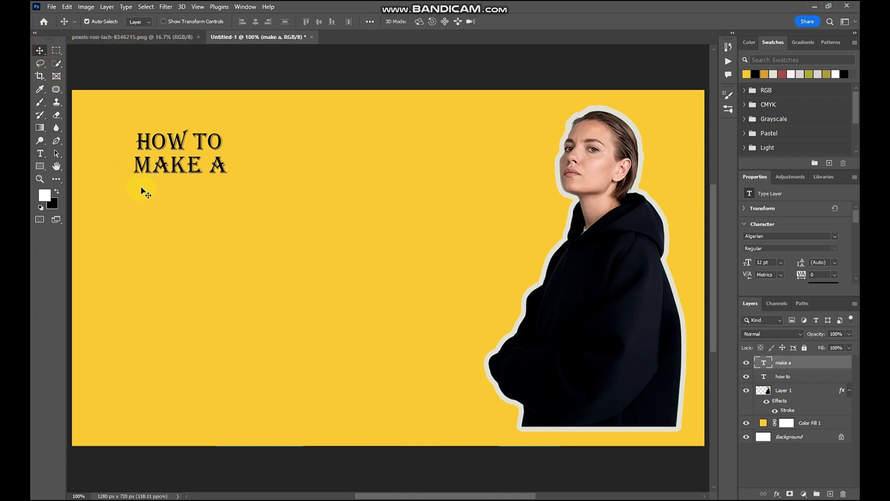
# Add a third text layer reading "TUMBNAIL" beneath the "MAKE A" line
pyautogui.click(40, 153)
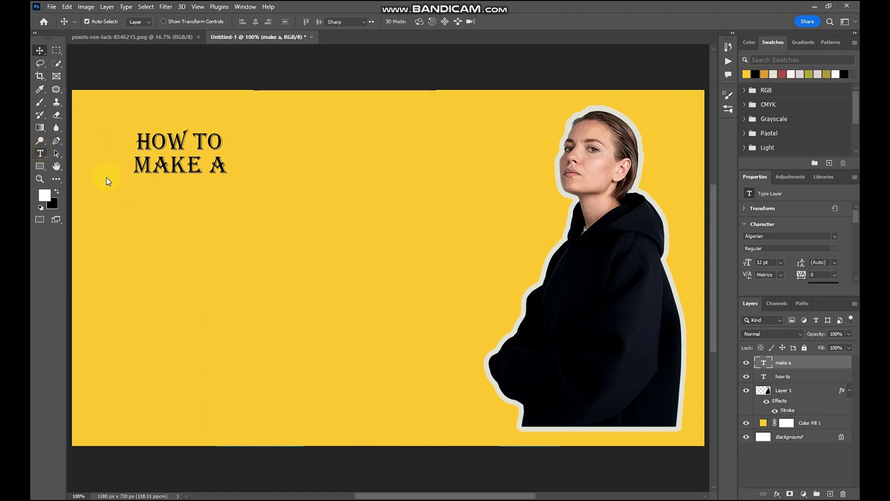
pyautogui.click(141, 190)
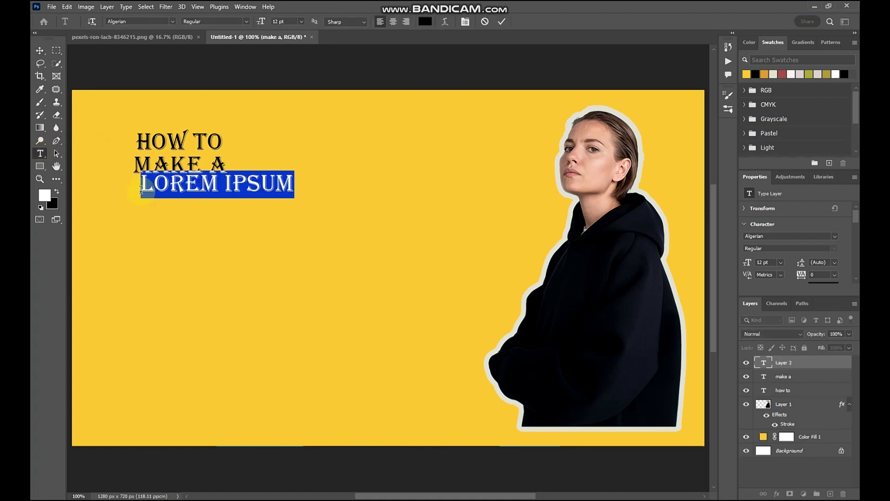
pyautogui.press('BackSpace')
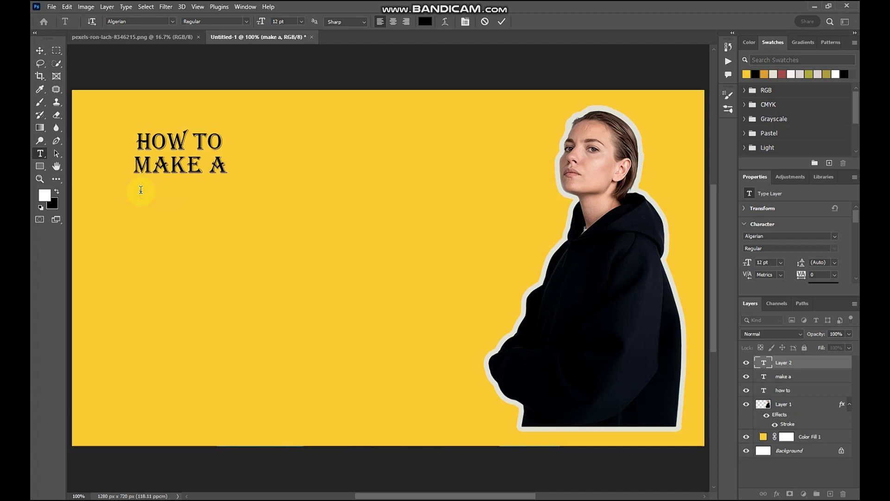
pyautogui.write('UMBNAIL')
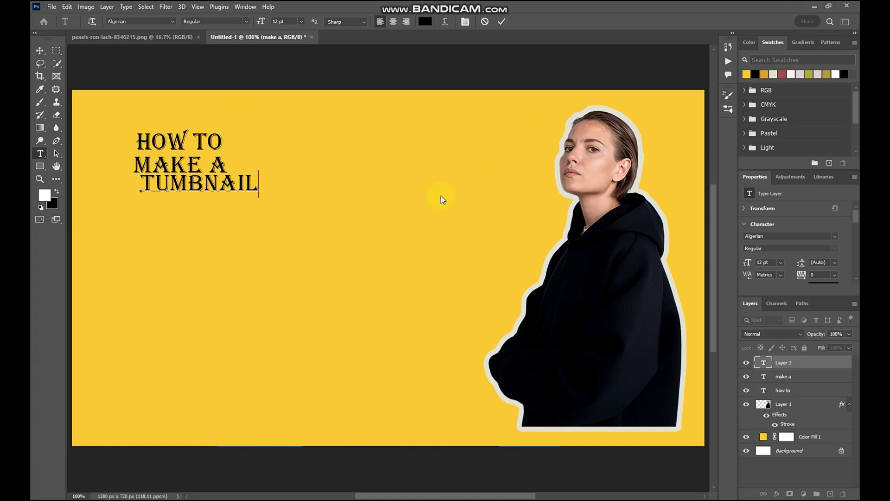
# Reposition the text lines so "HOW TO", "MAKE A" and "TUMBNAIL" are evenly stacked without overlapping
pyautogui.click(39, 50)
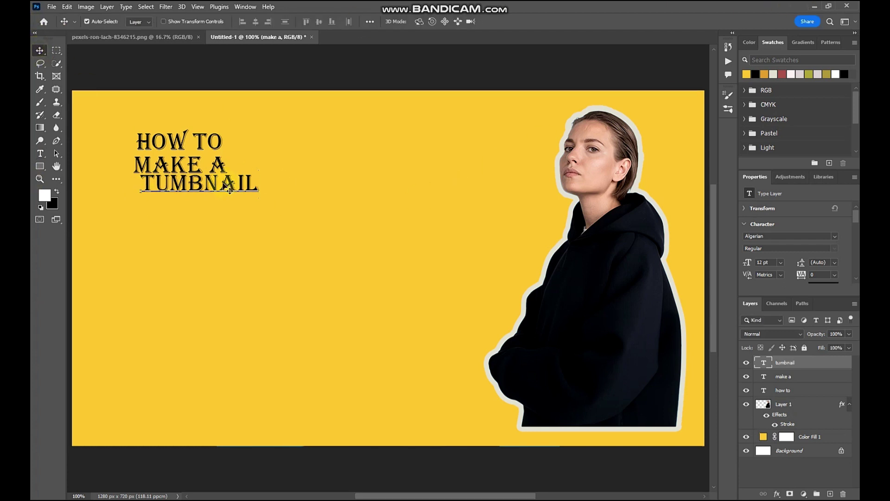
pyautogui.moveTo(220, 185); pyautogui.dragTo(214, 196)
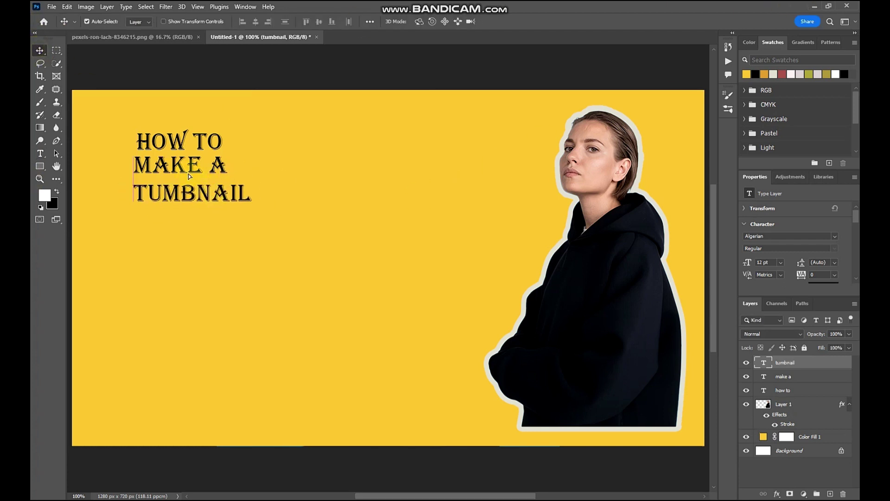
pyautogui.moveTo(187, 167); pyautogui.dragTo(171, 144)
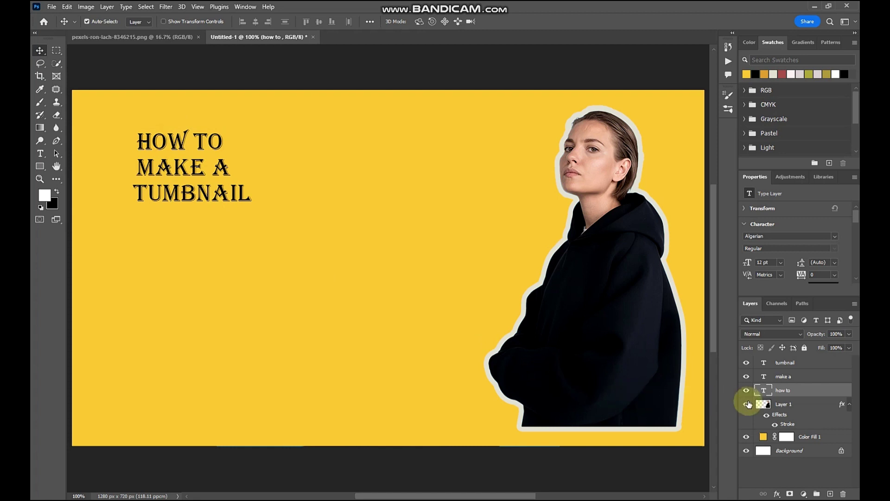
# Group the three text layers "how to", "make a" and "tumbnail"
pyautogui.click(778, 393)
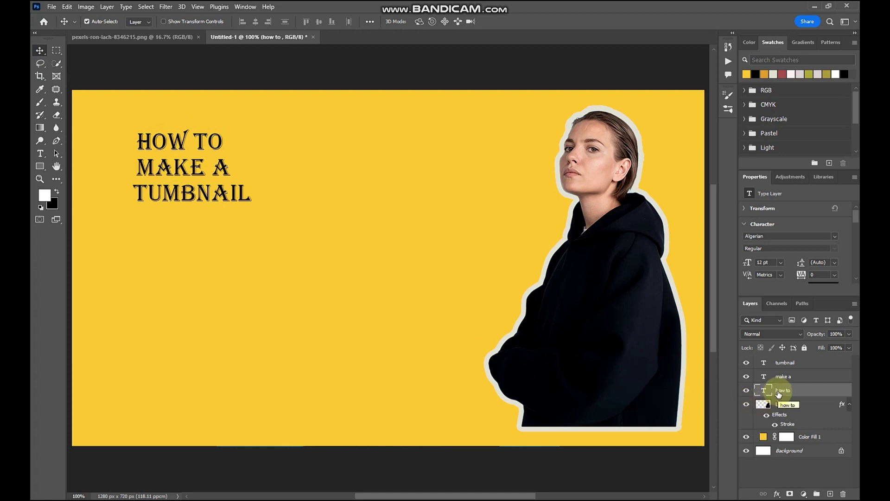
pyautogui.moveTo(779, 393); pyautogui.dragTo(798, 381)
pyautogui.keyDown('shift'); pyautogui.click(797, 380); pyautogui.keyUp('shift')
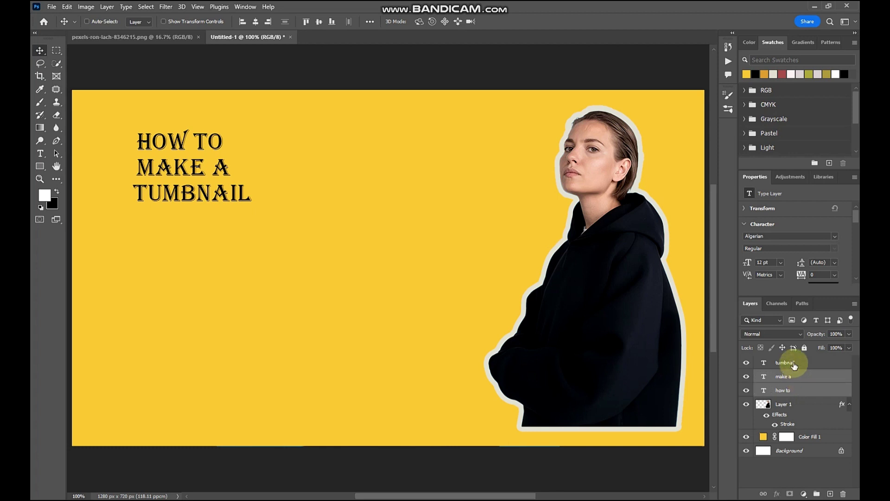
pyautogui.keyDown('shift'); pyautogui.click(794, 365); pyautogui.keyUp('shift')
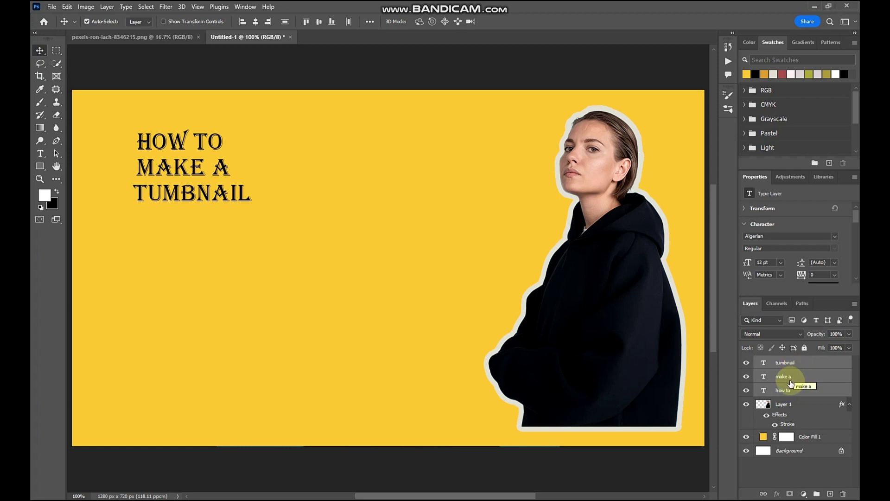
pyautogui.hotkey('ctrl', 'g')
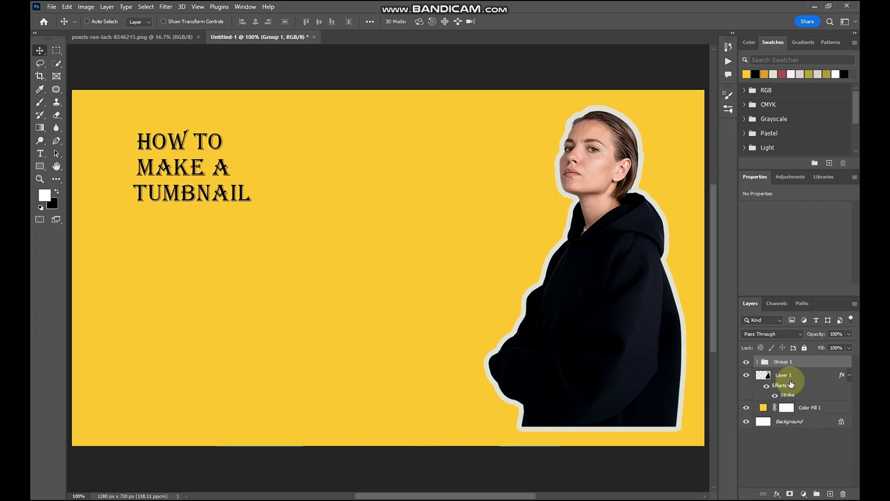
# Select the text group with its three layers and move the whole text block slightly right and down
pyautogui.click(756, 362)
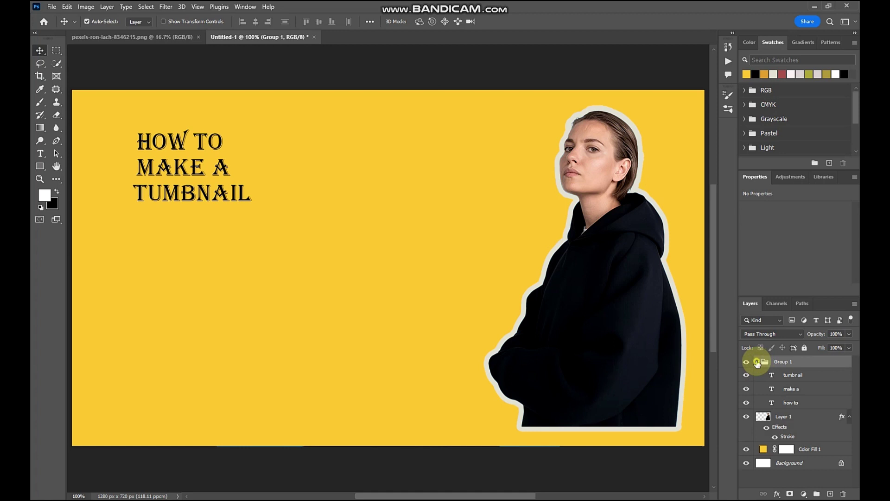
pyautogui.click(756, 362)
pyautogui.click(757, 362)
pyautogui.keyDown('ctrl'); pyautogui.click(791, 375); pyautogui.keyUp('ctrl')
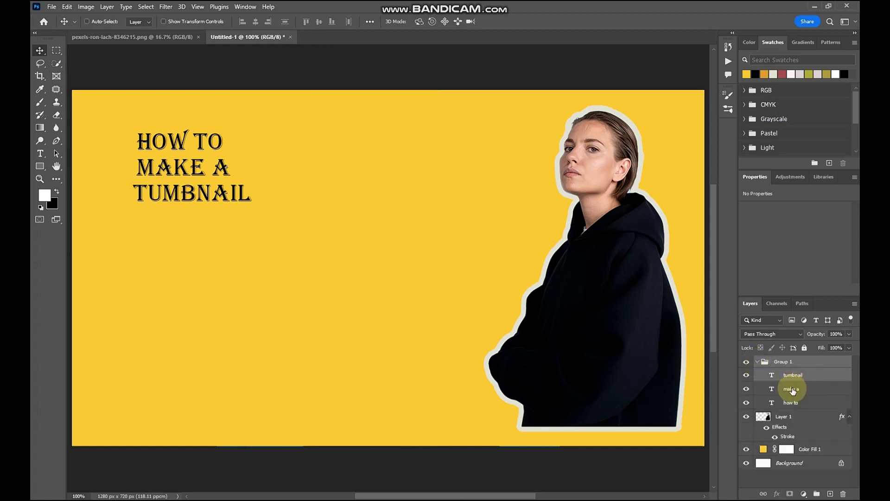
pyautogui.keyDown('ctrl'); pyautogui.click(792, 389); pyautogui.keyUp('ctrl')
pyautogui.keyDown('ctrl'); pyautogui.click(791, 402); pyautogui.keyUp('ctrl')
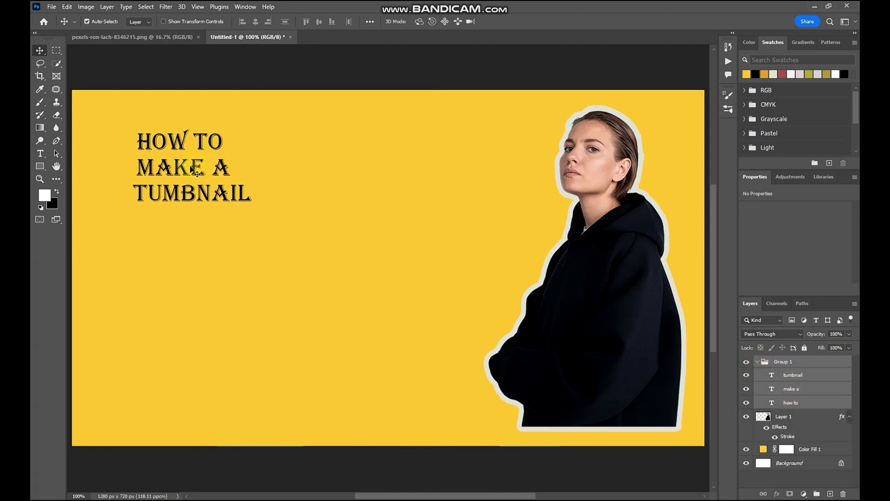
pyautogui.moveTo(191, 167)
pyautogui.mouseDown()
pyautogui.moveTo(209, 169)
pyautogui.moveTo(202, 180)
pyautogui.mouseUp()
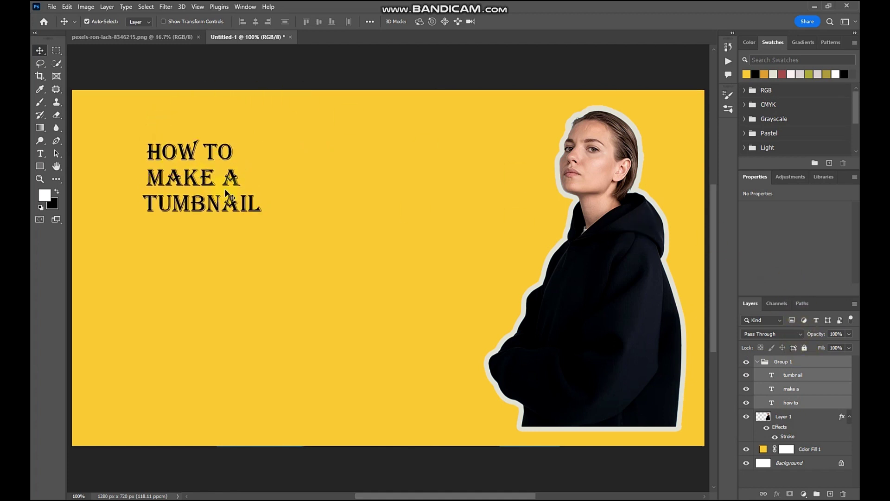
# Add a new empty layer between the woman's layer and the text group
pyautogui.click(760, 362)
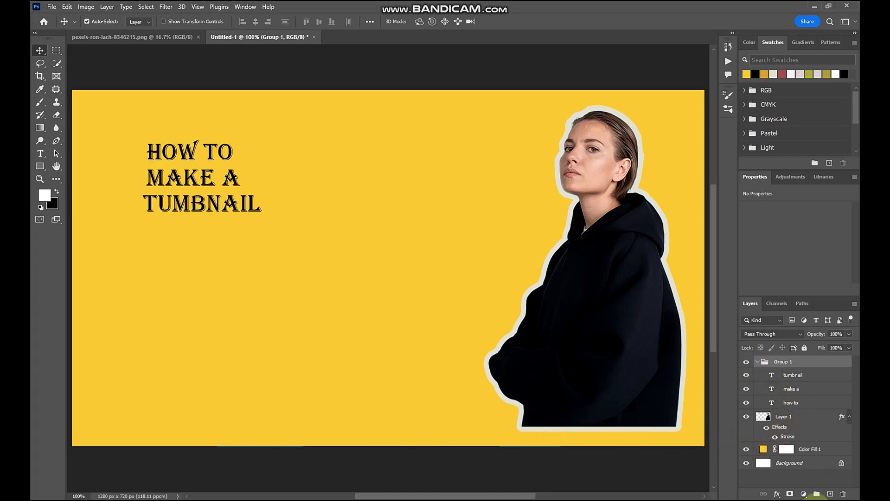
pyautogui.click(792, 418)
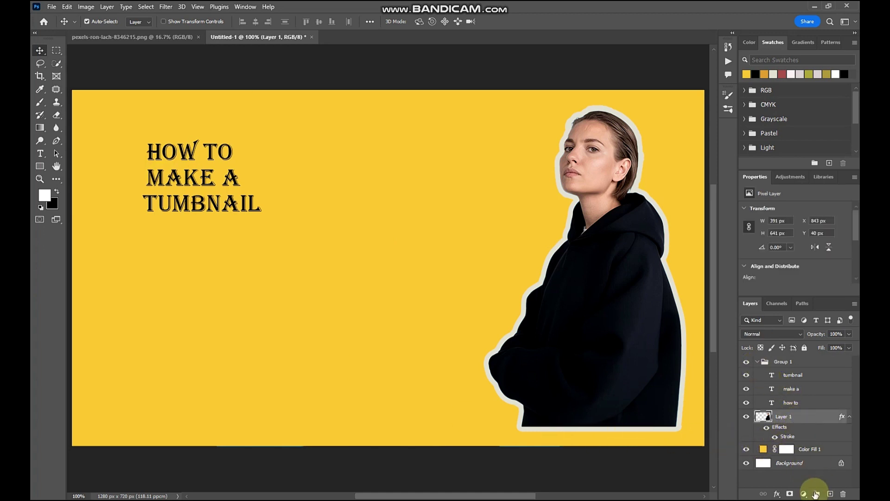
pyautogui.click(829, 494)
pyautogui.click(763, 420)
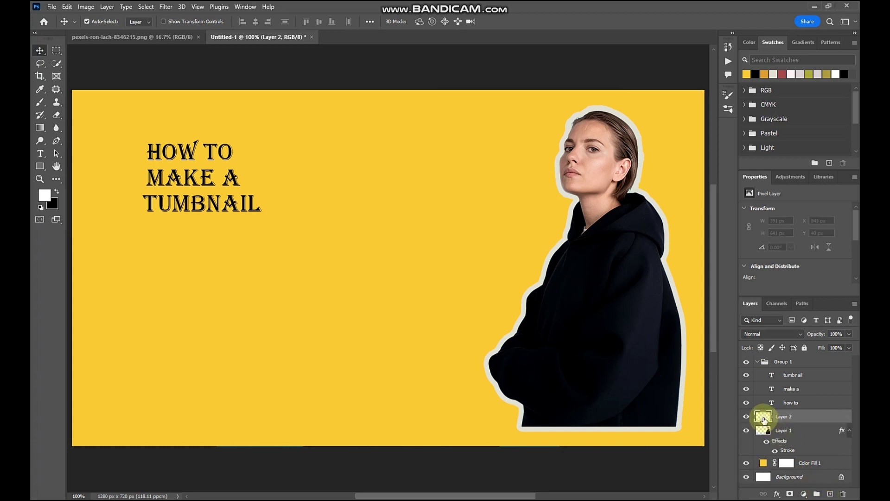
# Set up the Rectangle tool with no stroke and dismiss the Create Rectangle dialog
pyautogui.click(40, 128)
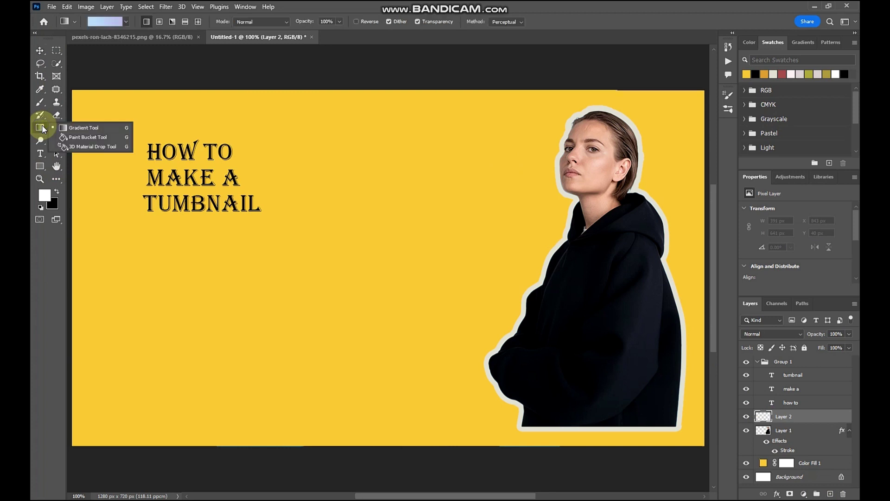
pyautogui.click(41, 166)
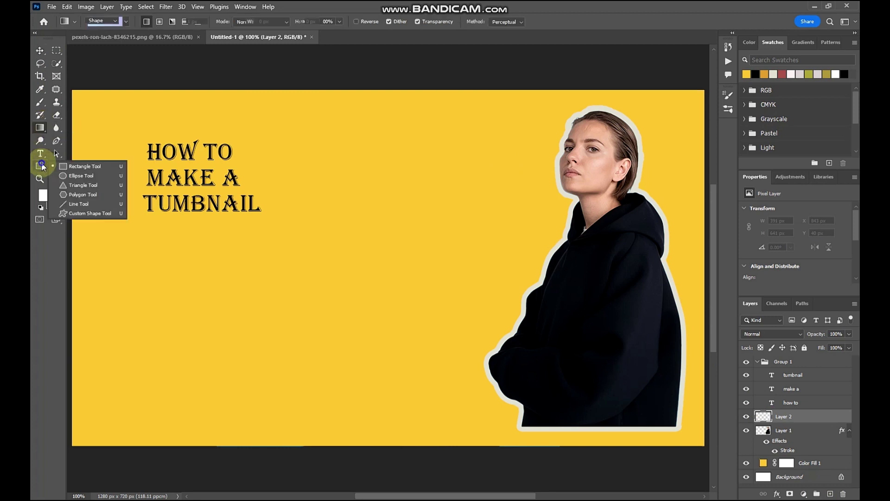
pyautogui.click(79, 165)
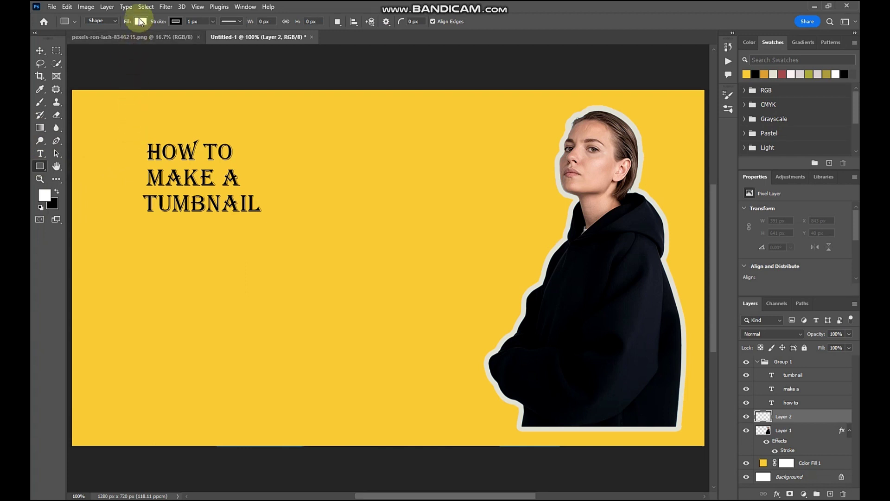
pyautogui.click(176, 22)
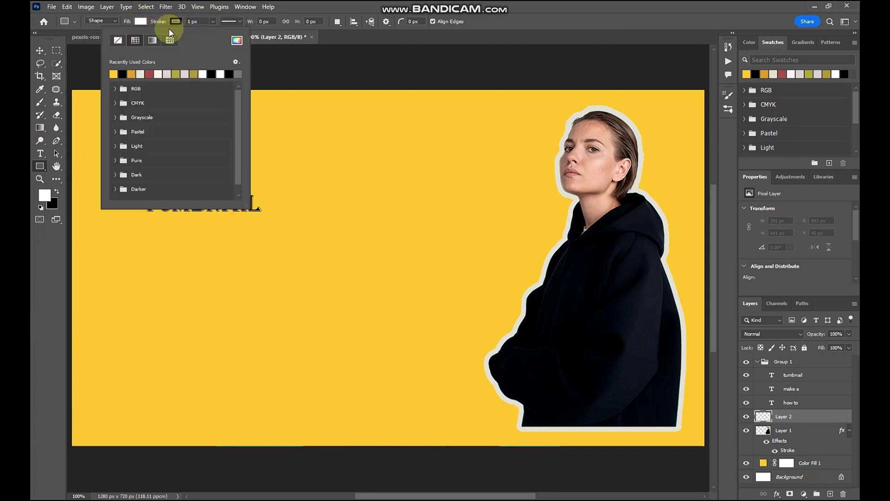
pyautogui.click(116, 41)
pyautogui.click(299, 121)
pyautogui.click(299, 121)
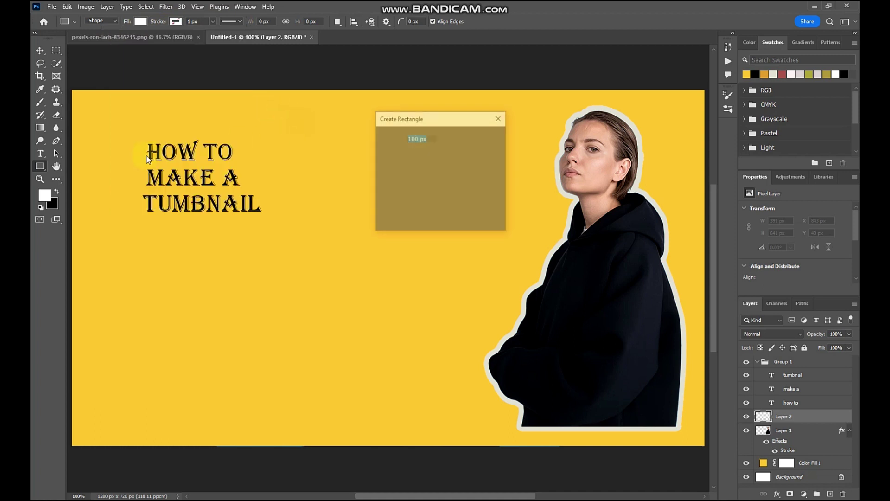
pyautogui.click(503, 117)
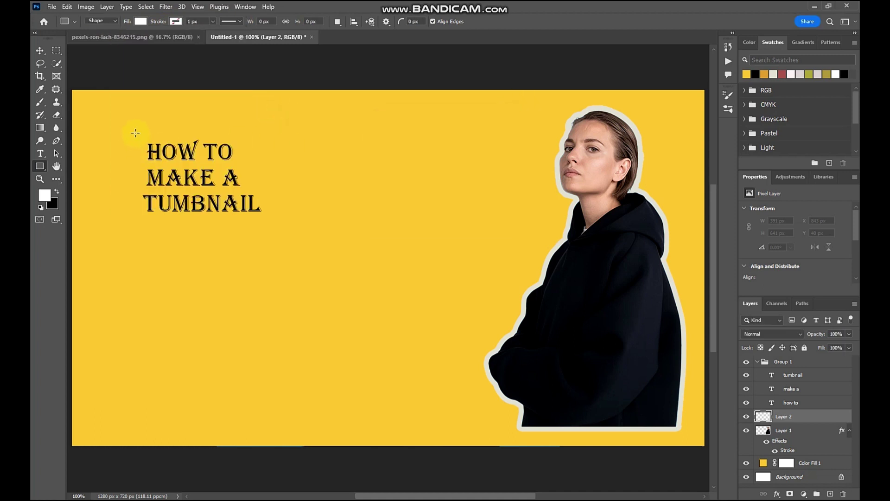
# Draw a white rectangle about 355 x 207 px behind the "HOW TO MAKE A TUMBNAIL" text
pyautogui.moveTo(131, 129); pyautogui.dragTo(306, 232)
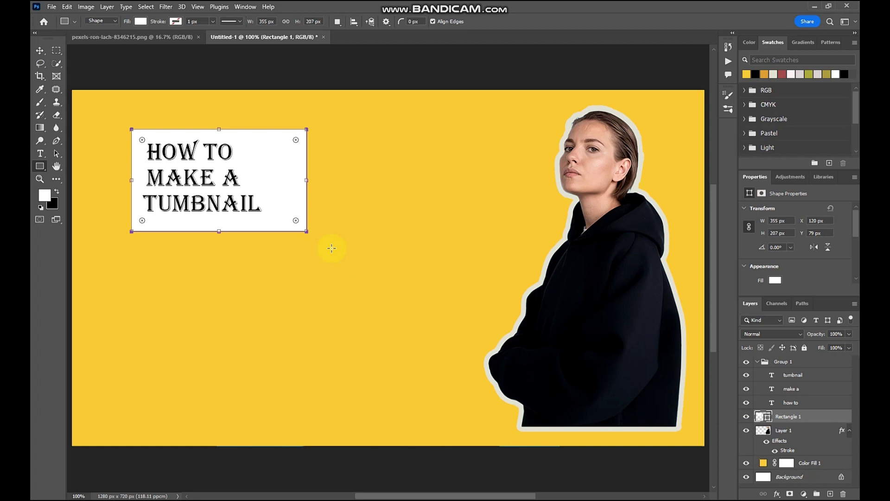
pyautogui.click(40, 51)
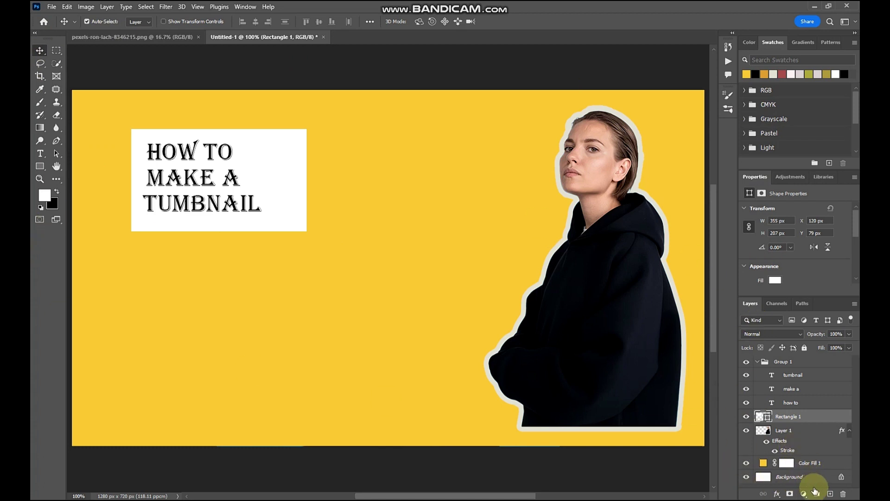
# Add a new empty layer above the white rectangle and marquee-select the whole canvas
pyautogui.click(829, 494)
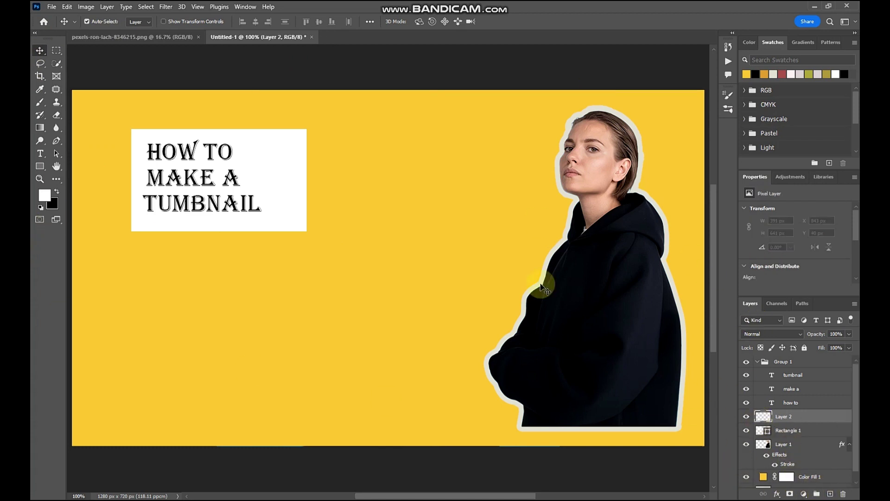
pyautogui.click(58, 52)
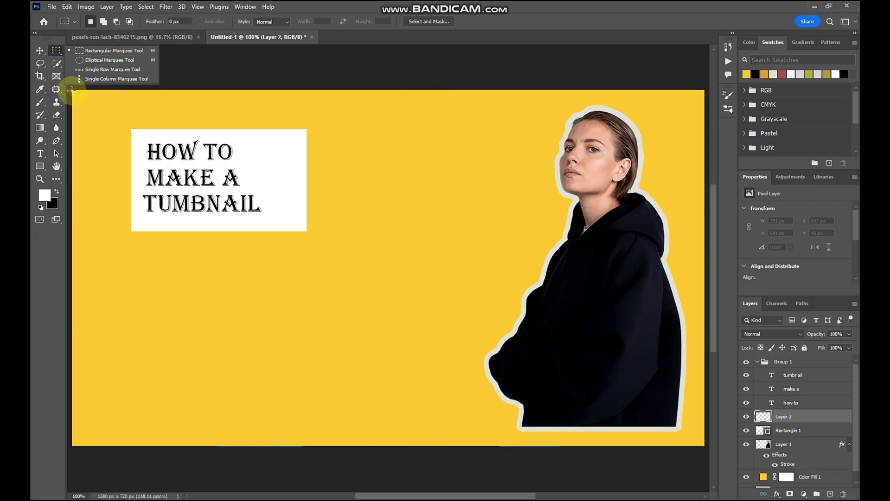
pyautogui.moveTo(71, 90); pyautogui.dragTo(704, 445)
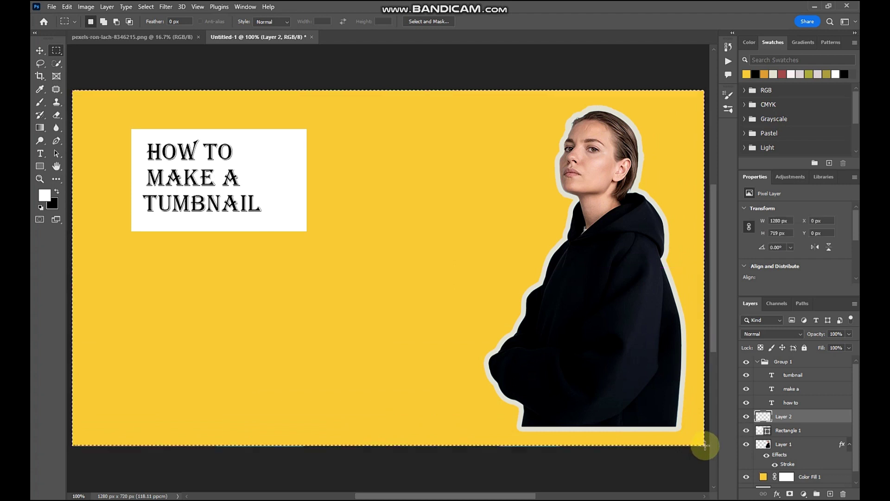
# Stroke the canvas selection with a 10 px white border located inside, at 100% opacity in Normal mode
pyautogui.rightClick(383, 203)
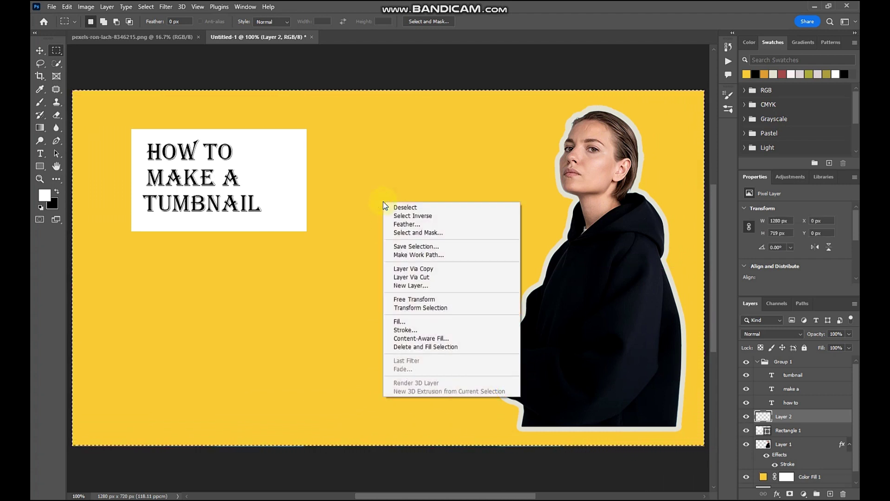
pyautogui.click(414, 330)
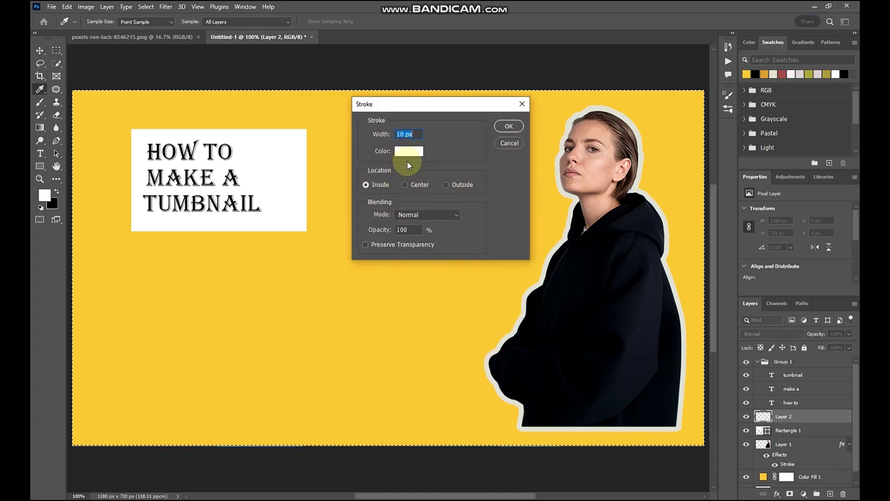
pyautogui.click(362, 185)
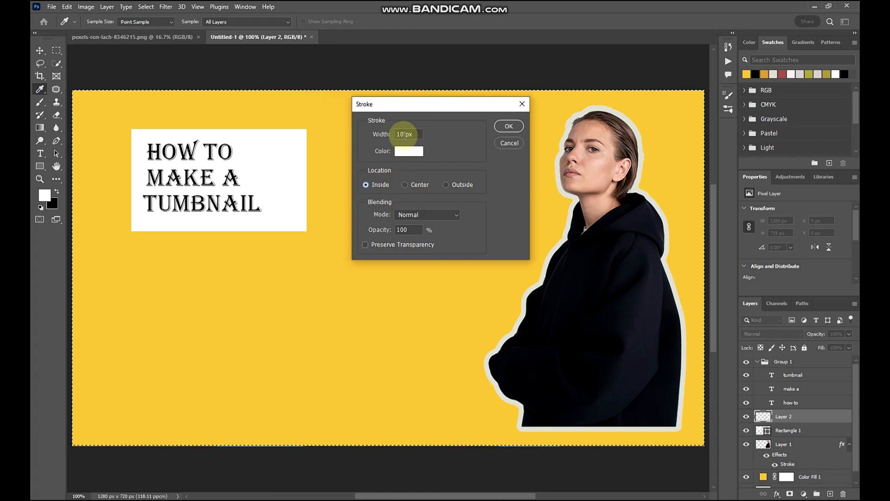
pyautogui.click(510, 125)
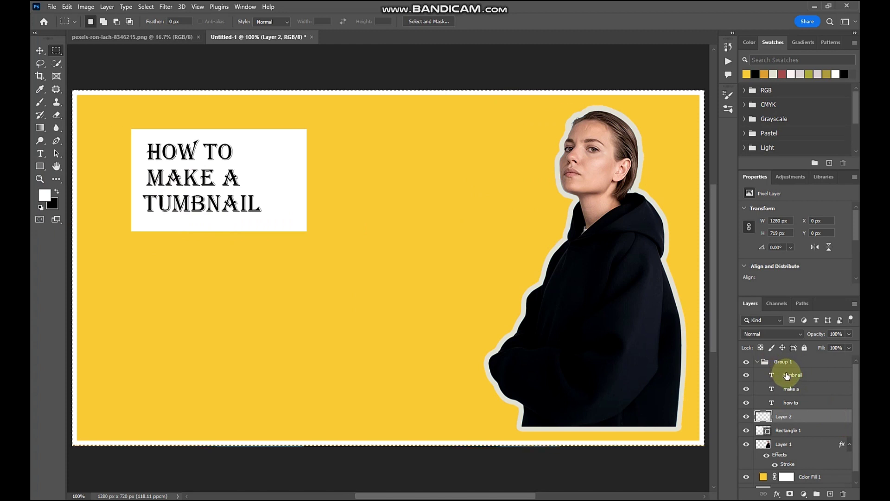
# Select only the three text layers "tumbnail", "make a" and "how to" together
pyautogui.keyDown('ctrl'); pyautogui.click(787, 376); pyautogui.keyUp('ctrl')
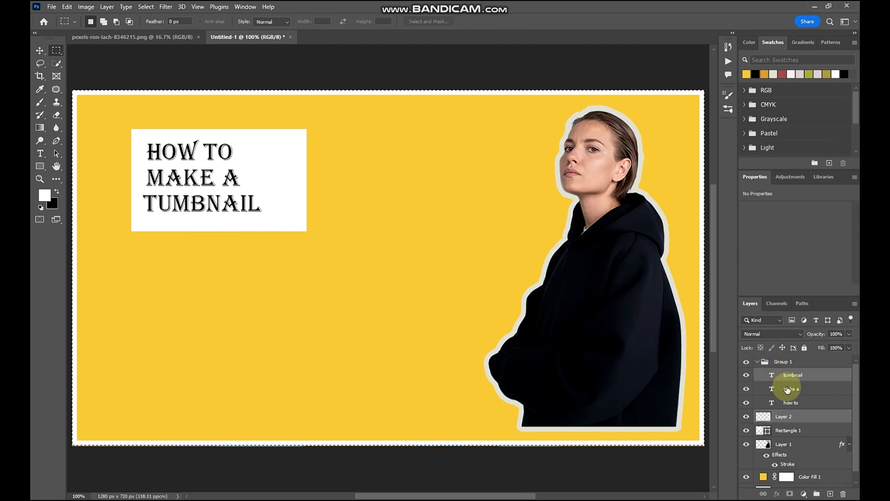
pyautogui.keyDown('ctrl'); pyautogui.click(788, 388); pyautogui.keyUp('ctrl')
pyautogui.click(788, 418)
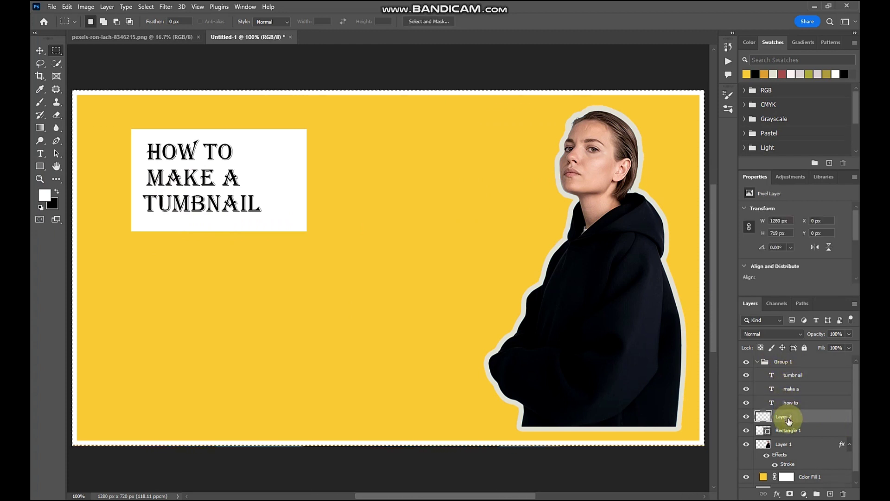
pyautogui.keyDown('ctrl'); pyautogui.click(792, 374); pyautogui.keyUp('ctrl')
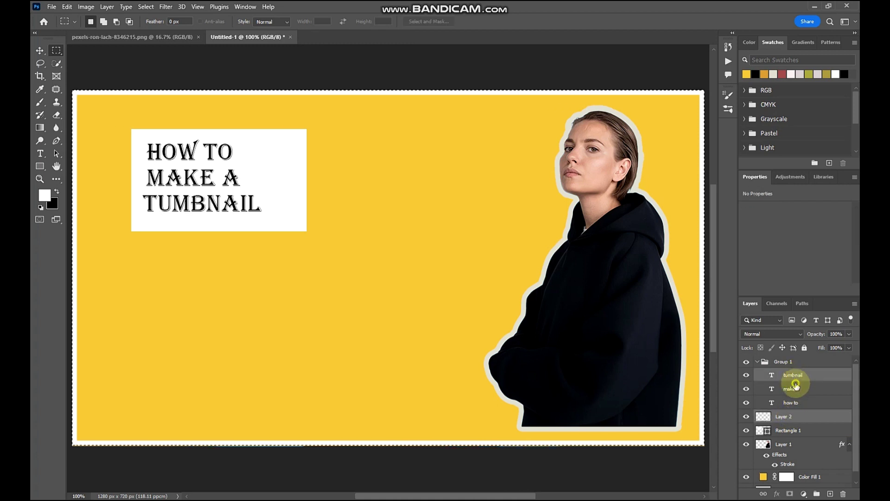
pyautogui.click(797, 416)
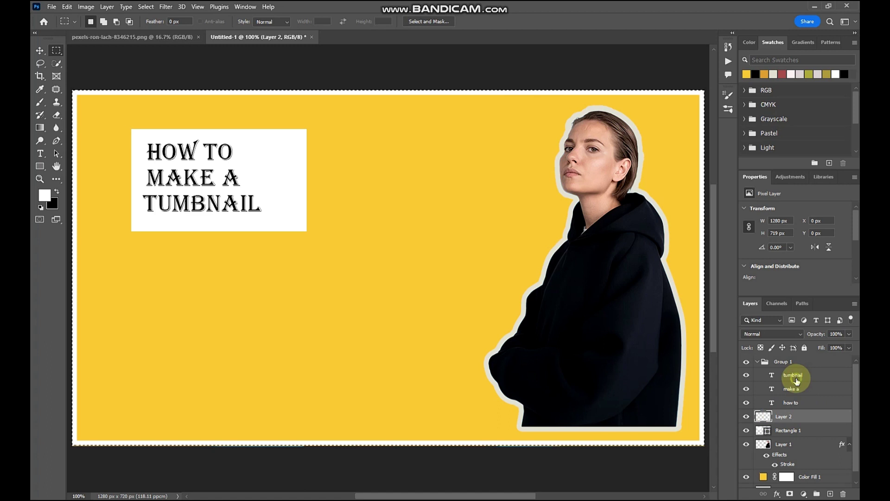
pyautogui.click(796, 378)
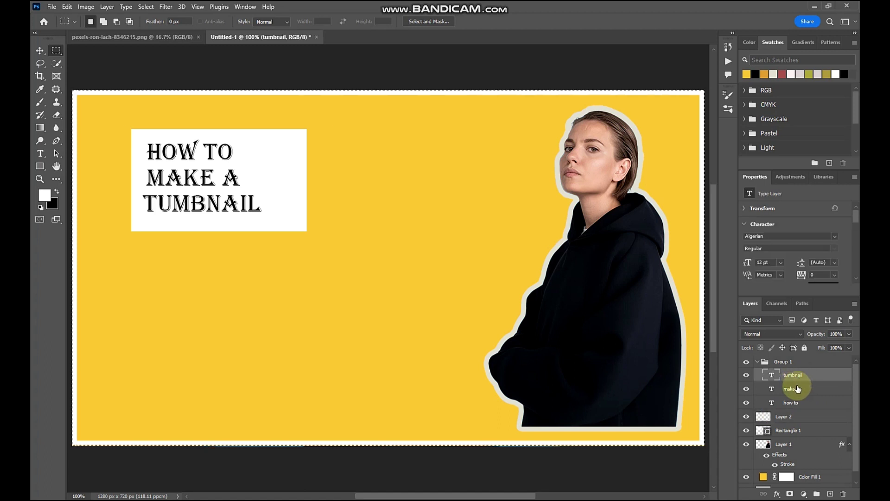
pyautogui.keyDown('shift'); pyautogui.click(797, 390); pyautogui.keyUp('shift')
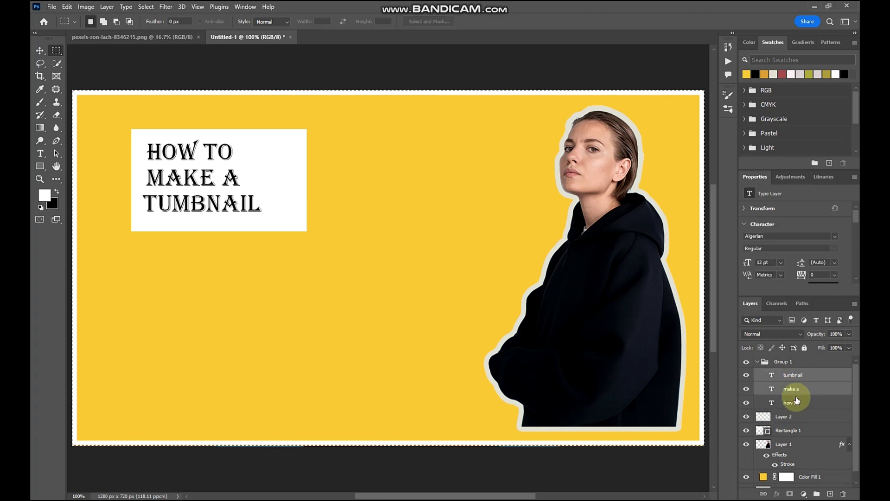
pyautogui.keyDown('shift'); pyautogui.click(794, 403); pyautogui.keyUp('shift')
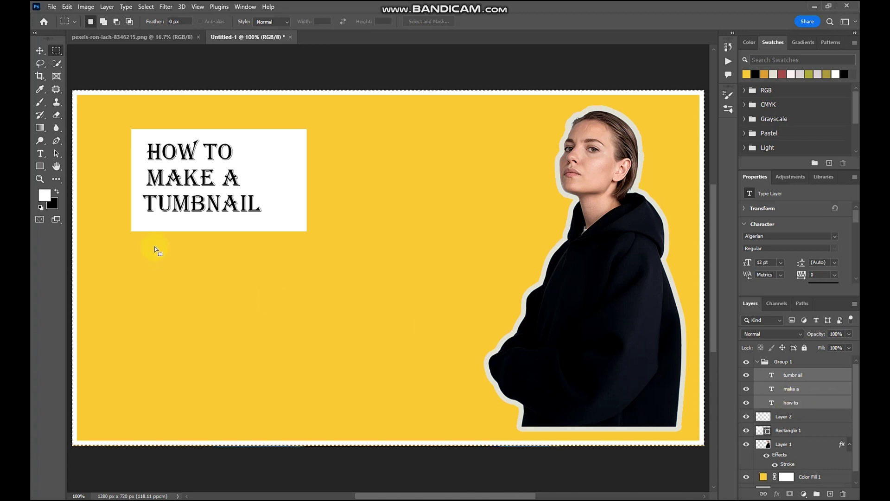
# Try to shift the text block slightly up and left within the white rectangle, and switch to the Move tool
pyautogui.moveTo(193, 203); pyautogui.dragTo(182, 194)
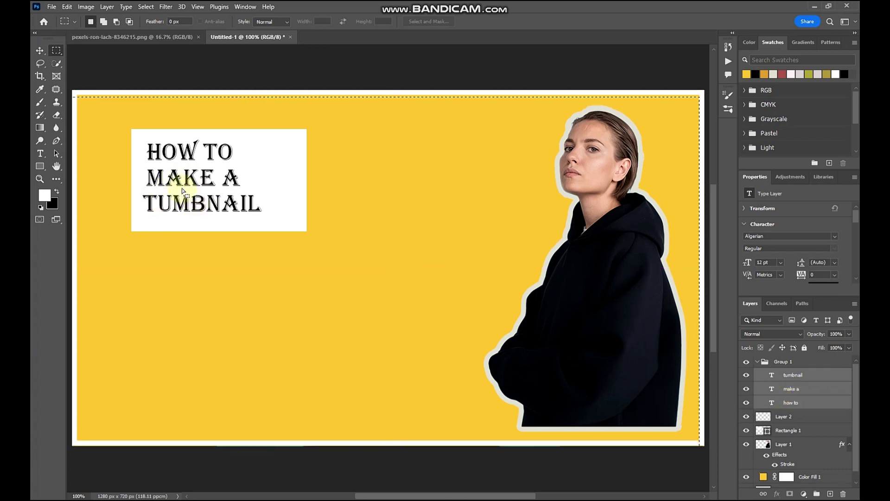
pyautogui.click(39, 50)
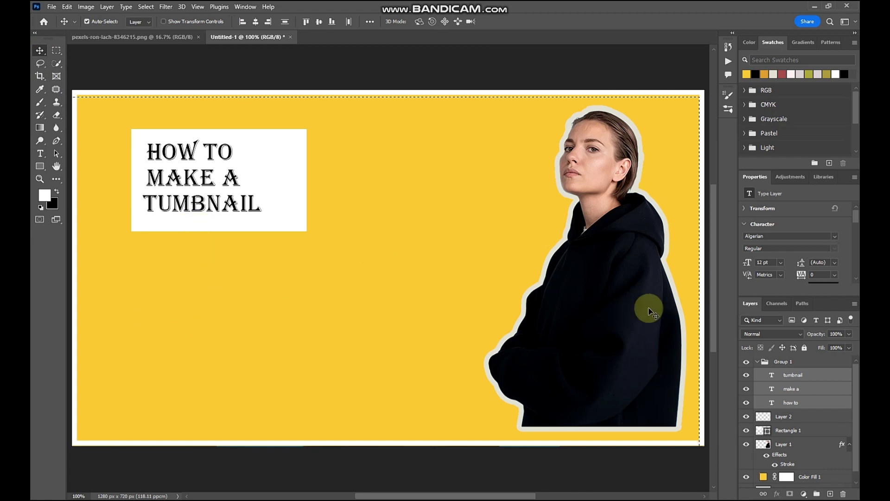
pyautogui.moveTo(708, 258)
pyautogui.mouseDown()
pyautogui.moveTo(707, 124)
pyautogui.moveTo(729, 273)
pyautogui.moveTo(724, 246)
pyautogui.moveTo(725, 257)
pyautogui.mouseUp()
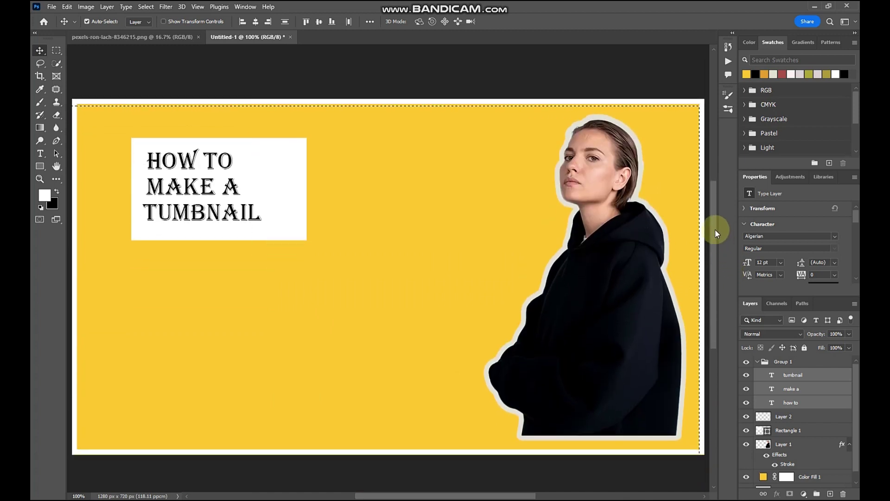